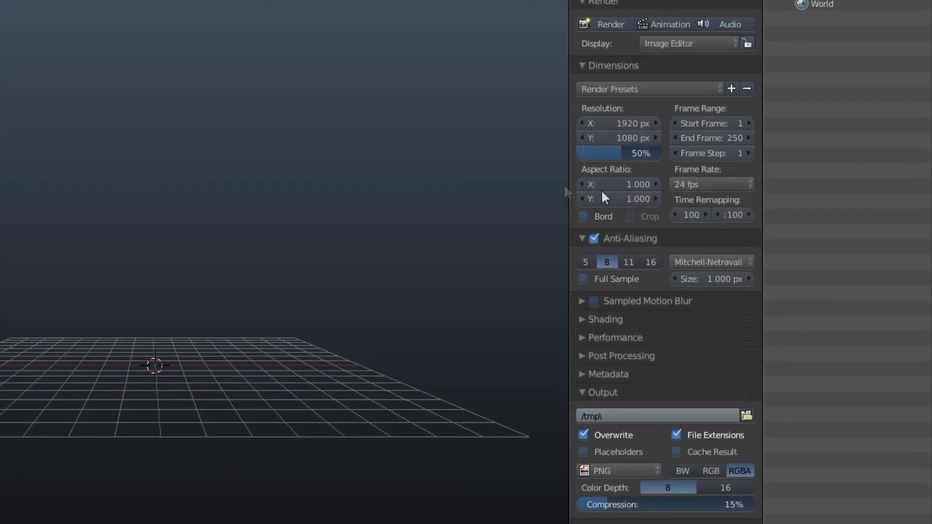
Step: Set the scene's frame rate to 25 fps and switch to the Motion Tracking screen layout
{"action": "left_click", "coordinate": [689, 184]}
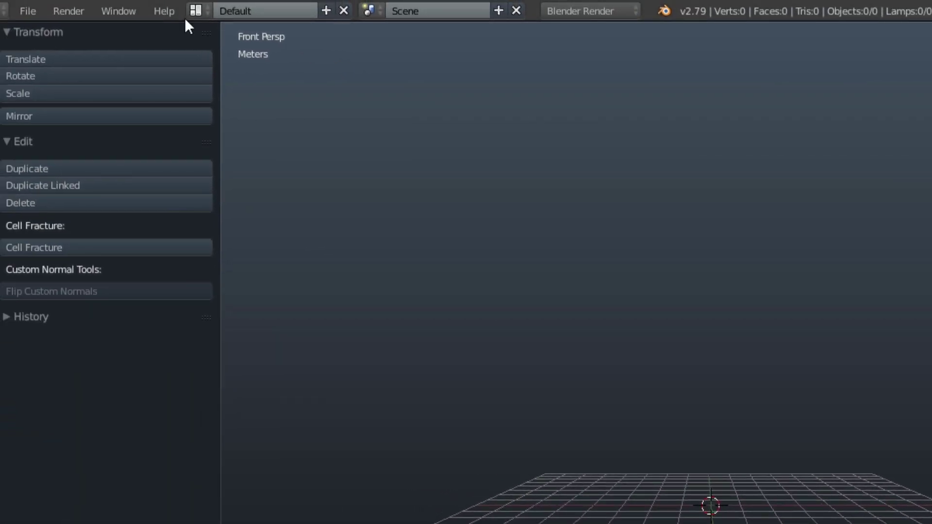
{"action": "left_click", "coordinate": [189, 13]}
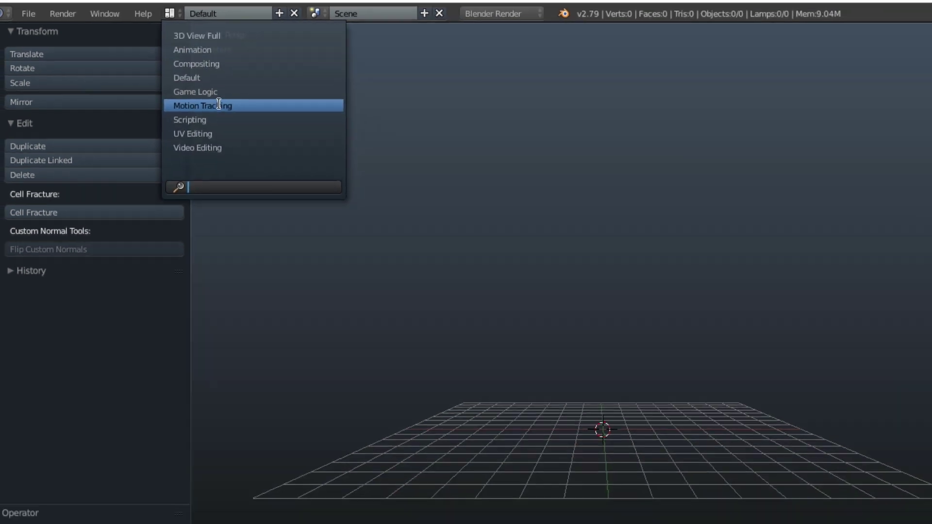
{"action": "left_click", "coordinate": [245, 121]}
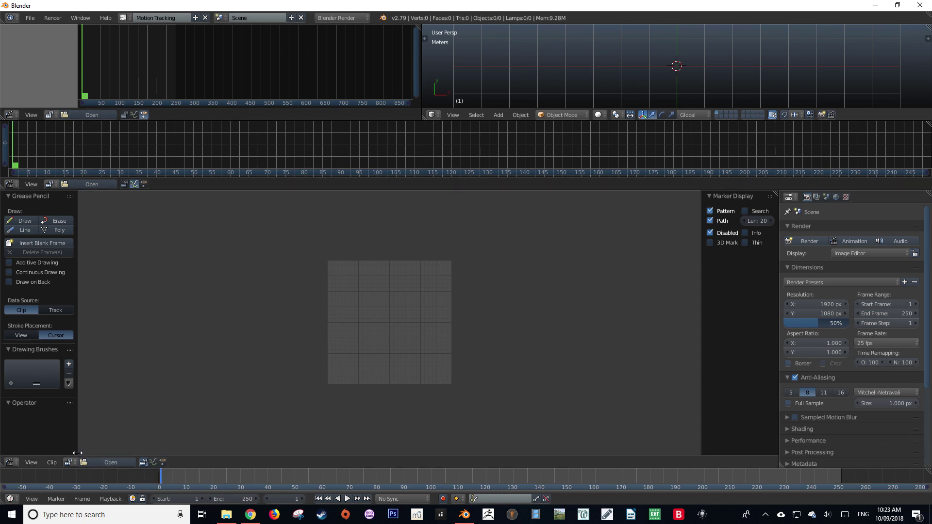
Step: Load the footage Take1.mp4 into the movie clip editor and fit the whole frame in view
{"action": "left_click", "coordinate": [127, 461]}
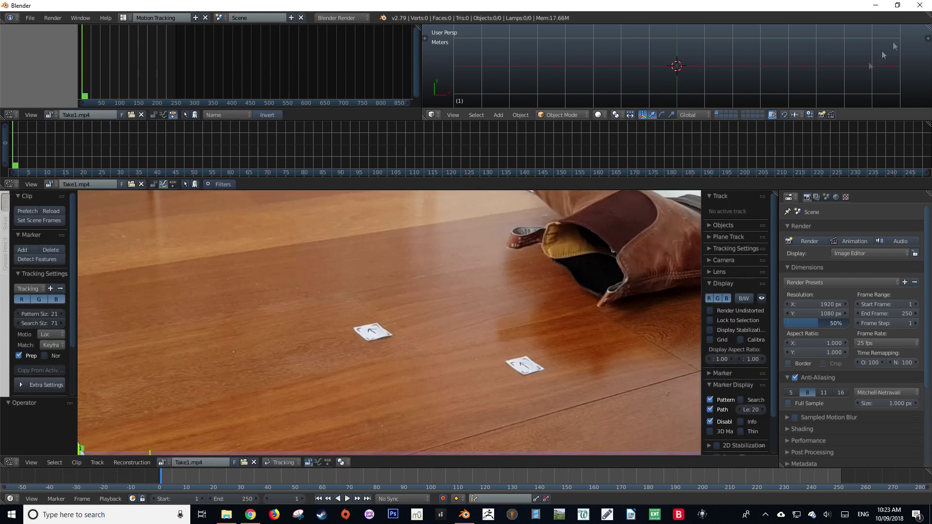
{"action": "scroll", "coordinate": [386, 308], "scroll_direction": "down", "scroll_amount": 3}
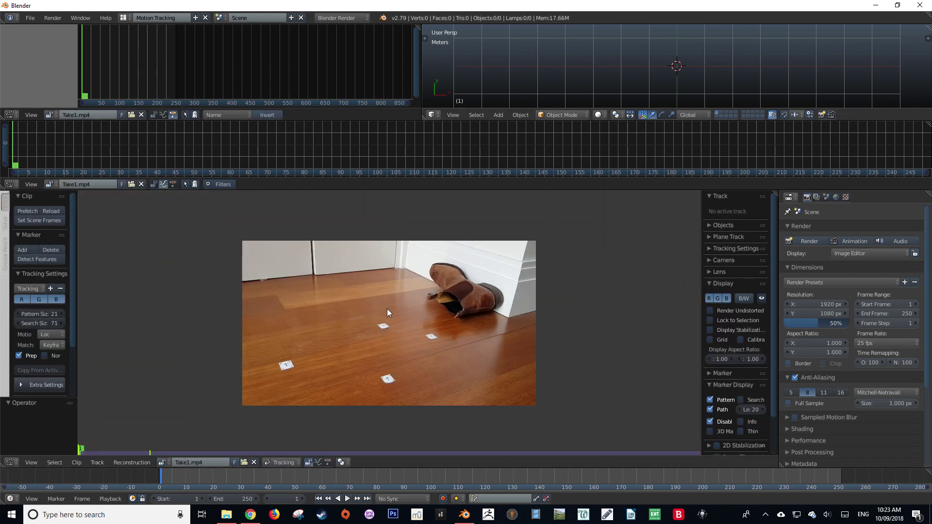
{"action": "scroll", "coordinate": [387, 309], "scroll_direction": "up", "scroll_amount": 1}
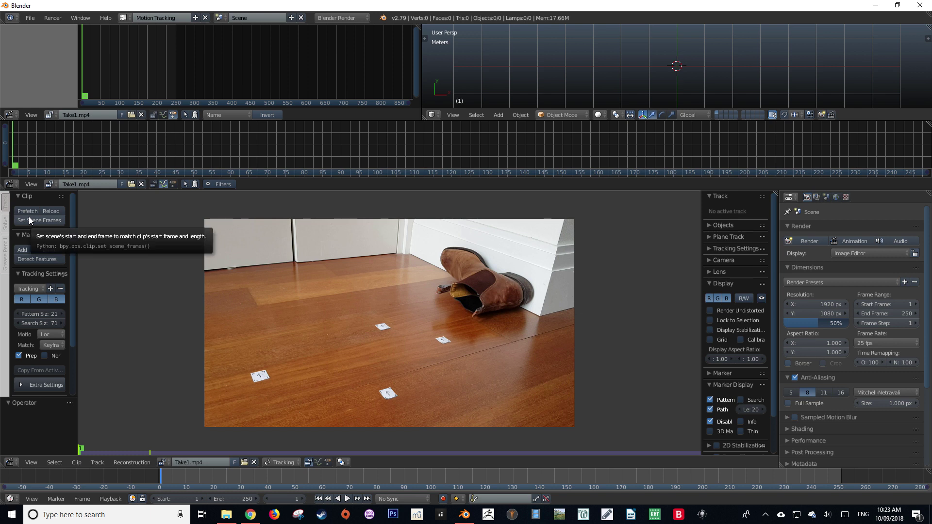
Step: Match the scene's frame range to the clip's length and prefetch the clip's frames into memory
{"action": "left_click", "coordinate": [47, 221]}
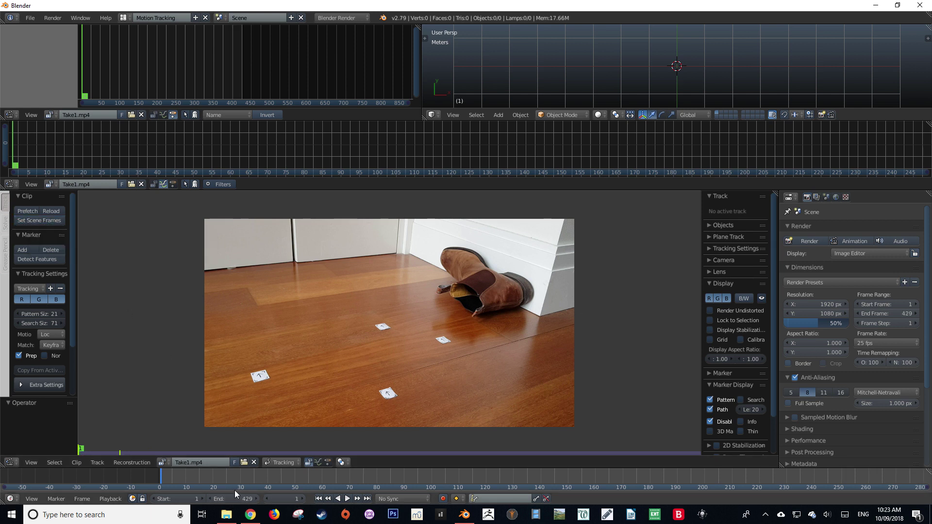
{"action": "left_click", "coordinate": [26, 214]}
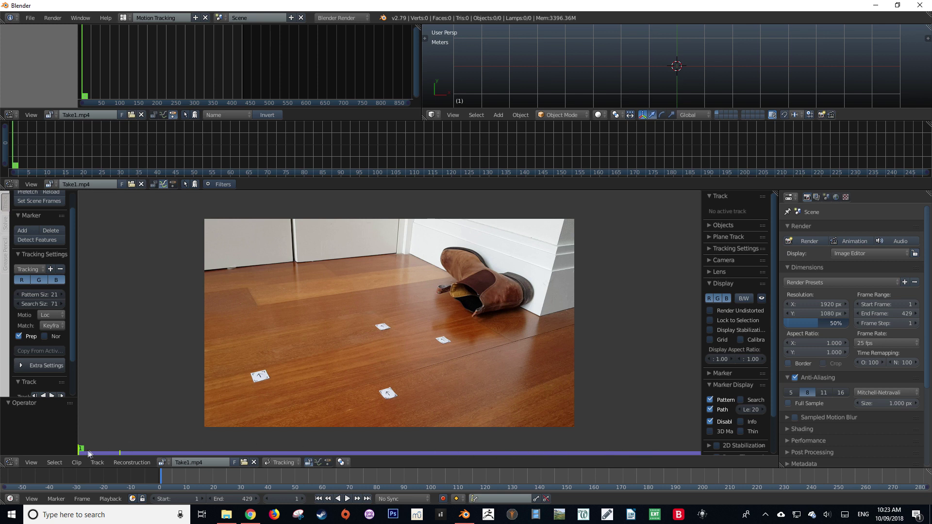
{"action": "mouse_move", "coordinate": [88, 454]}
{"action": "left_mouse_down"}
{"action": "mouse_move", "coordinate": [577, 453]}
{"action": "mouse_move", "coordinate": [80, 453]}
{"action": "left_mouse_up"}
Step: Check the Sequencer/Clip Editor memory cache limit in the System user preferences
{"action": "left_click", "coordinate": [31, 18]}
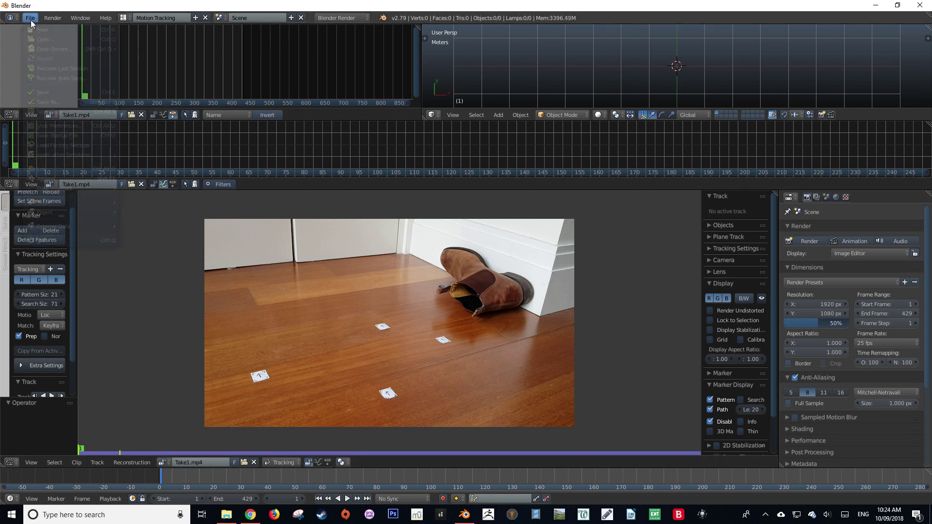
{"action": "left_click", "coordinate": [62, 126]}
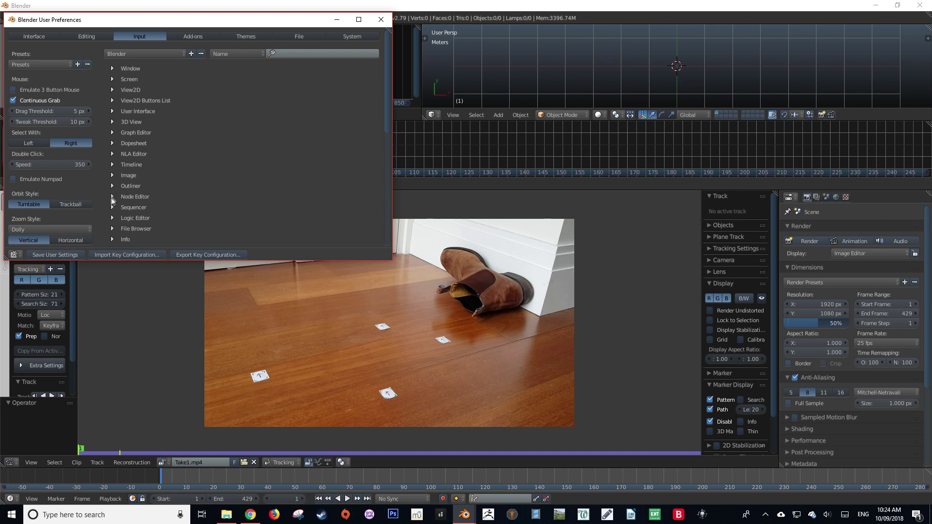
{"action": "left_click", "coordinate": [346, 38]}
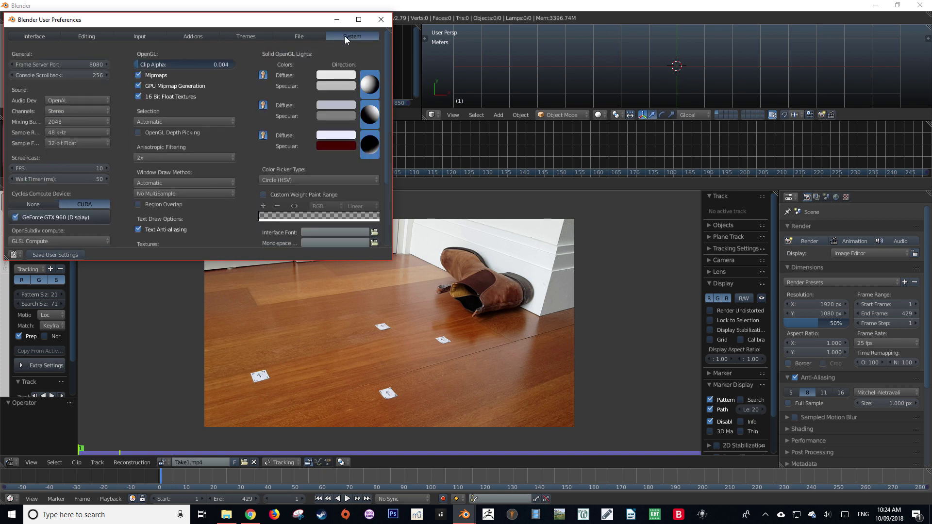
{"action": "scroll", "coordinate": [126, 202], "scroll_direction": "down", "scroll_amount": 5}
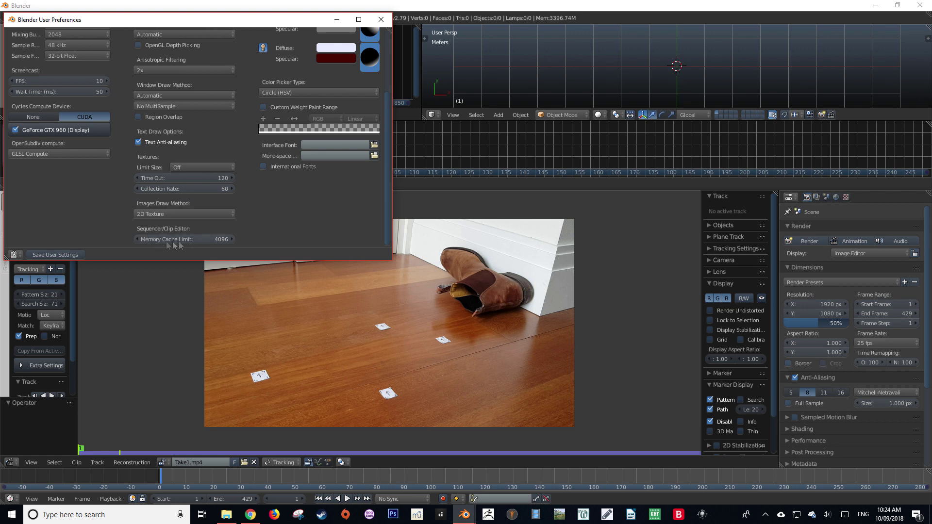
{"action": "left_click", "coordinate": [381, 20]}
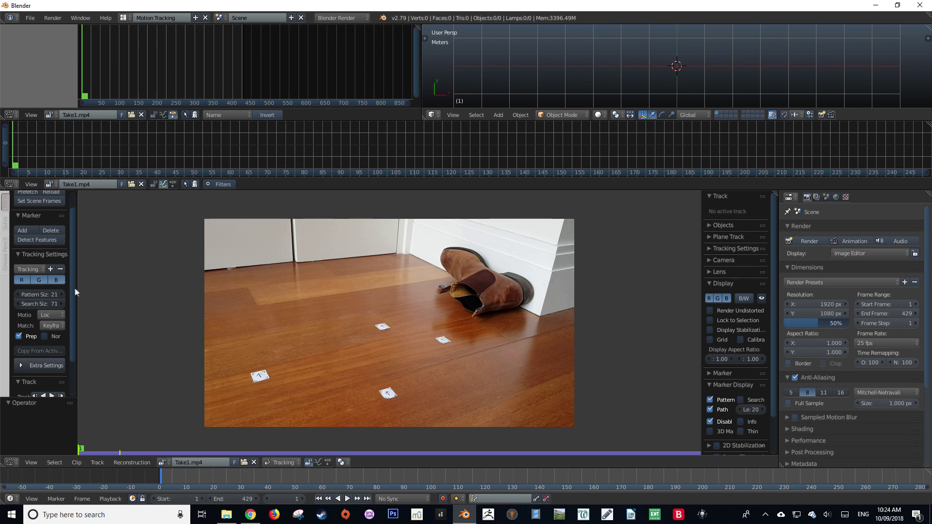
Step: Widen the clip editor's tool shelf and apply the Fast Motion tracking preset
{"action": "left_click_drag", "start_coordinate": [74, 288], "coordinate": [109, 288]}
{"action": "scroll", "coordinate": [74, 305], "scroll_direction": "up", "scroll_amount": 1}
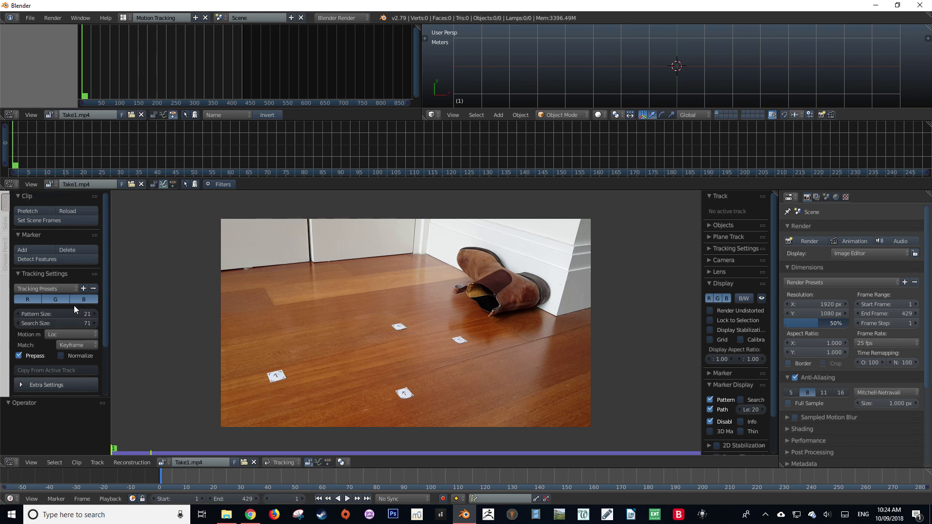
{"action": "left_click", "coordinate": [54, 289]}
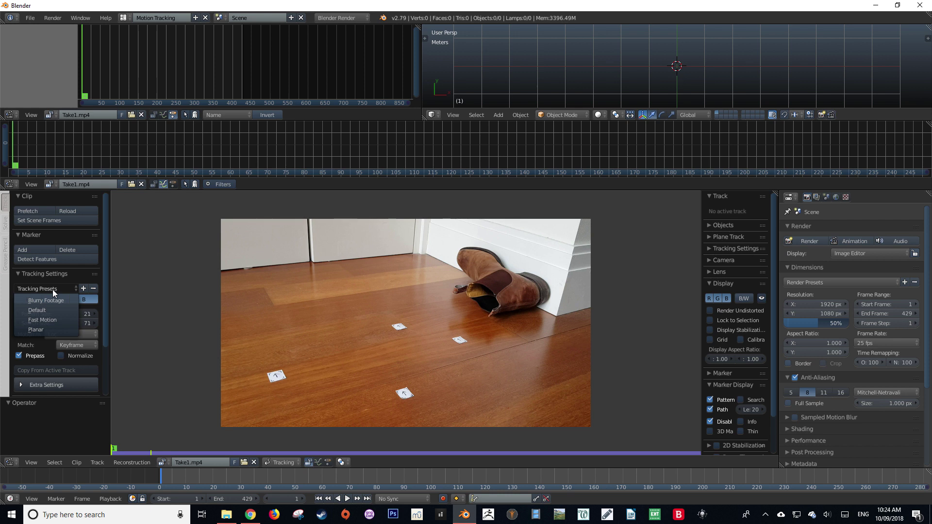
{"action": "left_click", "coordinate": [48, 319]}
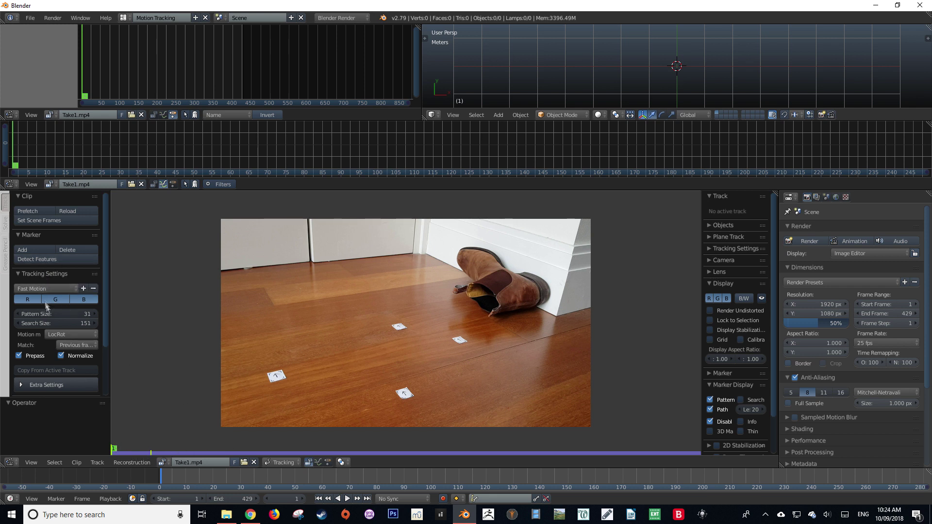
Step: Detect features on the clip's first frame and track the resulting markers forward through the footage
{"action": "left_click", "coordinate": [41, 261]}
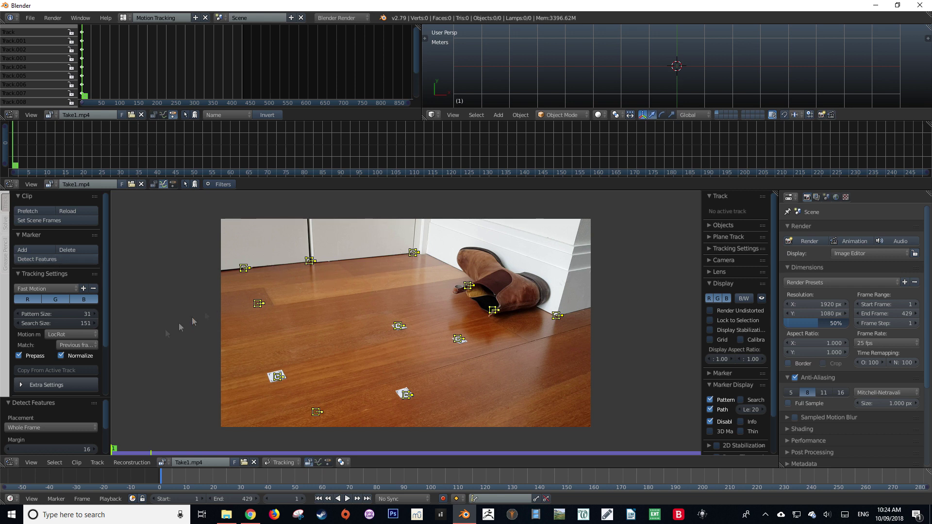
{"action": "scroll", "coordinate": [63, 359], "scroll_direction": "down", "scroll_amount": 3}
{"action": "scroll", "coordinate": [63, 359], "scroll_direction": "down", "scroll_amount": 1}
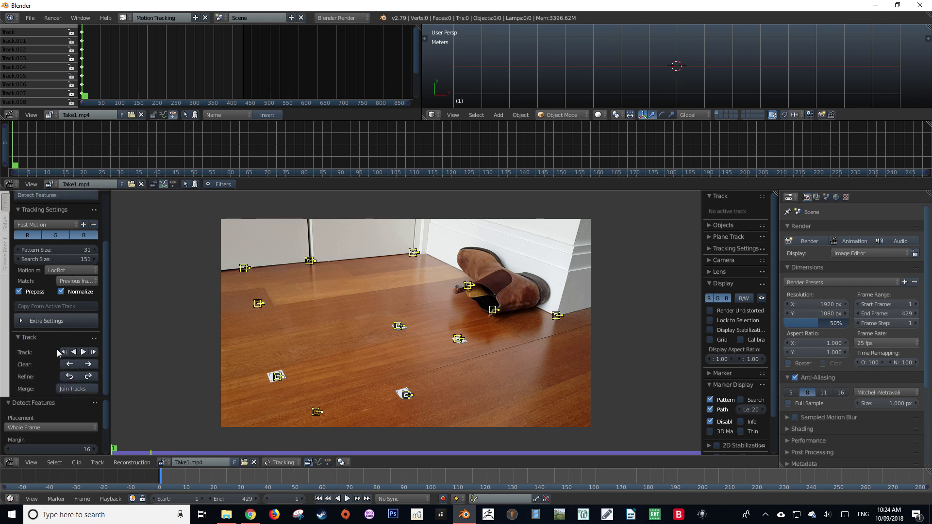
{"action": "left_click", "coordinate": [83, 352]}
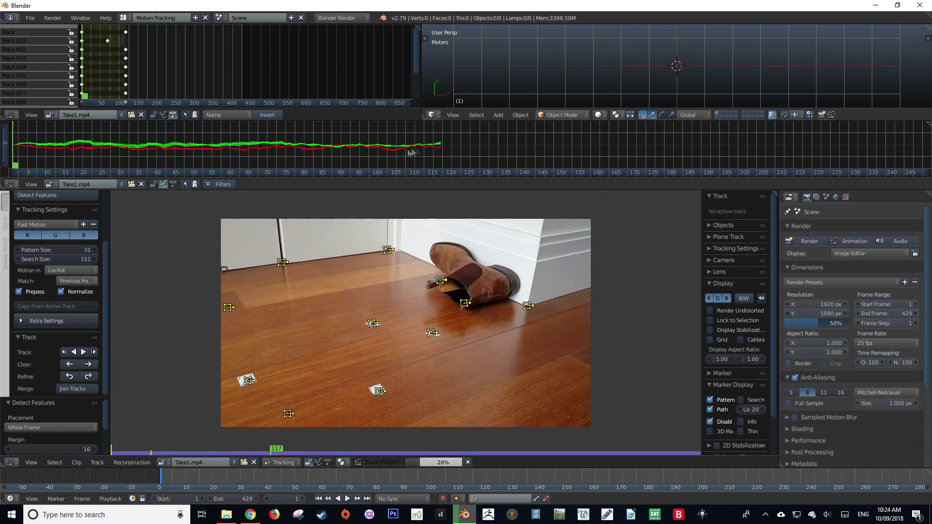
Step: Find the spike in the boot marker's motion curve and clear its remaining track path after frame 270
{"action": "scroll", "coordinate": [430, 150], "scroll_direction": "down", "scroll_amount": 5}
{"action": "scroll", "coordinate": [430, 150], "scroll_direction": "down", "scroll_amount": 10, "text": "ctrl"}
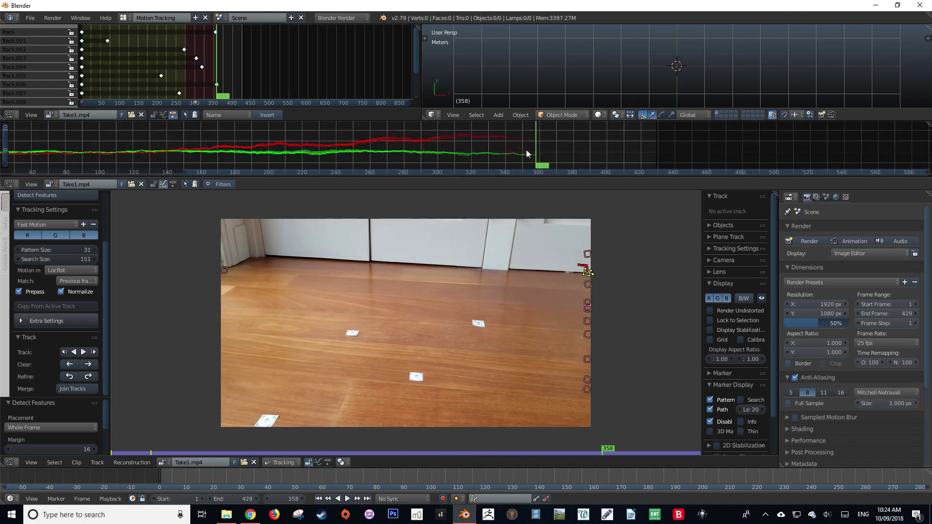
{"action": "mouse_move", "coordinate": [534, 151]}
{"action": "left_mouse_down"}
{"action": "mouse_move", "coordinate": [17, 166]}
{"action": "mouse_move", "coordinate": [389, 154]}
{"action": "left_mouse_up"}
{"action": "scroll", "coordinate": [390, 153], "scroll_direction": "up", "scroll_amount": 5}
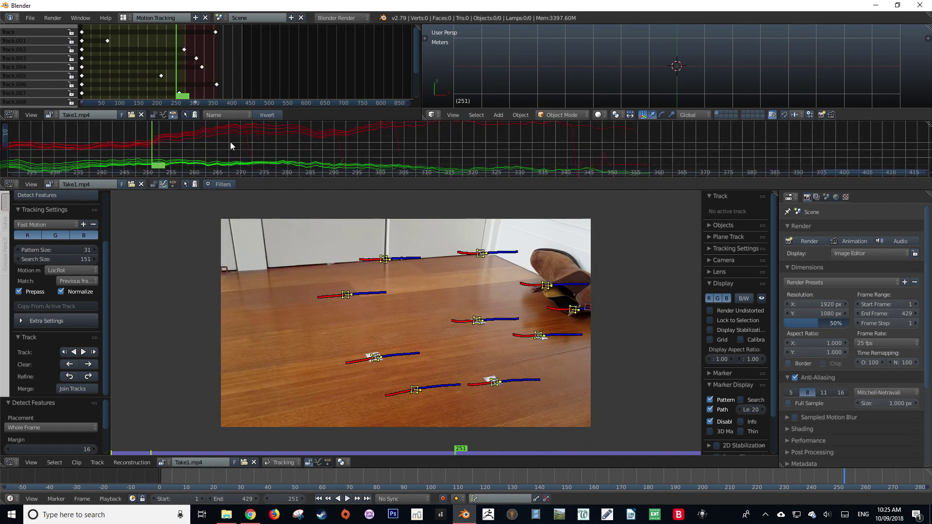
{"action": "mouse_move", "coordinate": [230, 142]}
{"action": "left_mouse_down"}
{"action": "mouse_move", "coordinate": [249, 142]}
{"action": "mouse_move", "coordinate": [241, 142]}
{"action": "left_mouse_up"}
{"action": "right_click", "coordinate": [247, 145]}
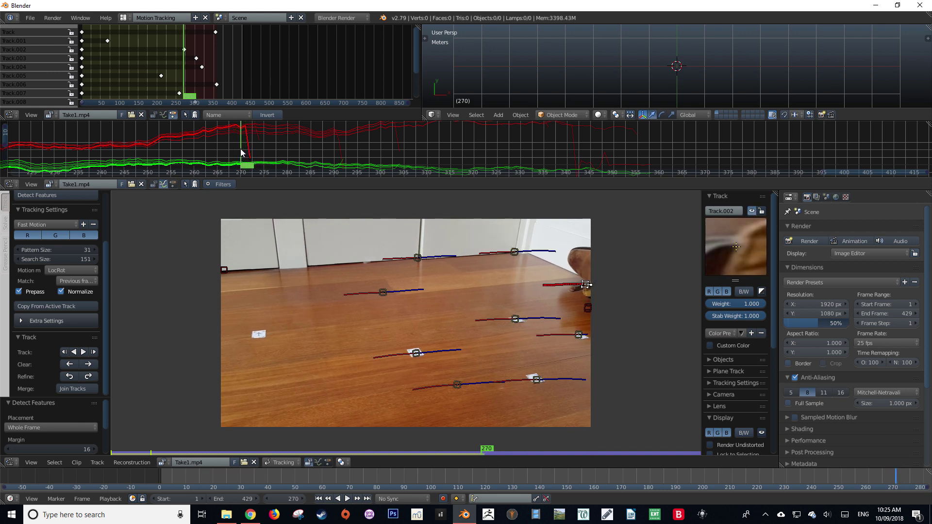
{"action": "left_click", "coordinate": [245, 151]}
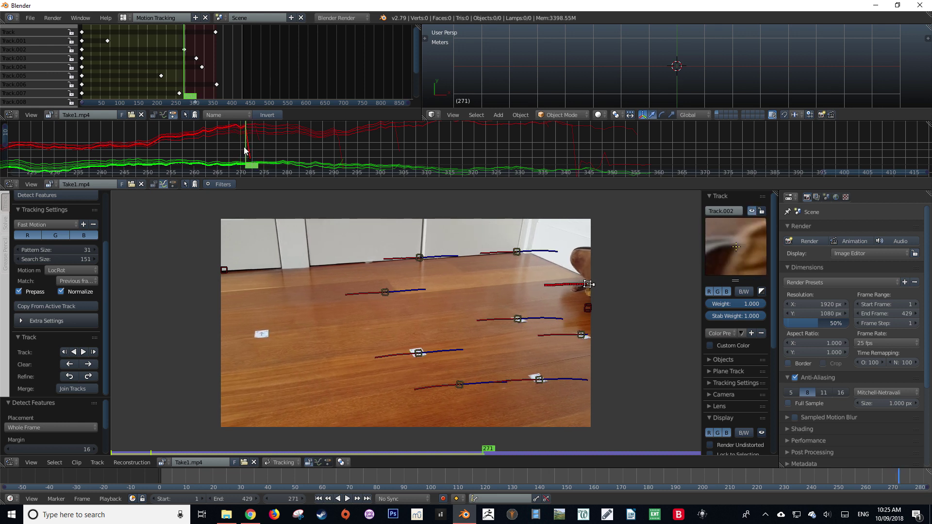
{"action": "left_click", "coordinate": [241, 150]}
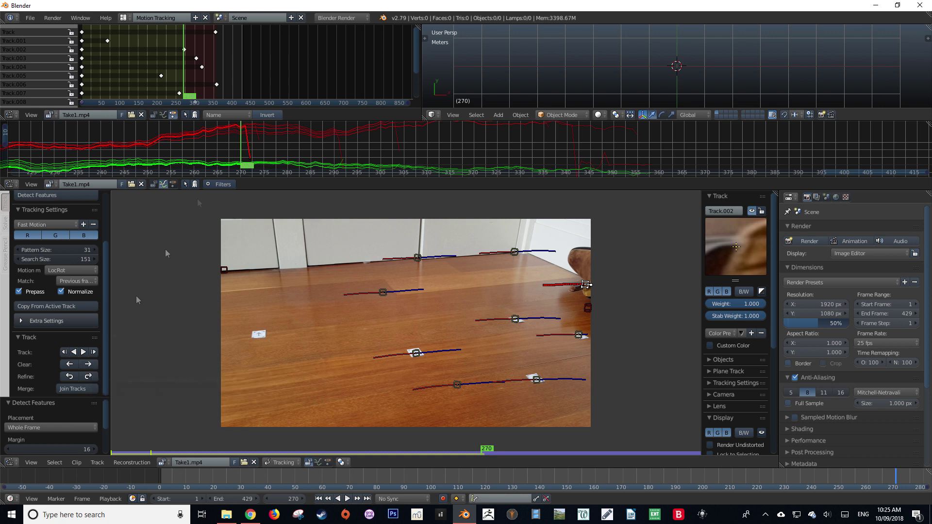
{"action": "left_click", "coordinate": [94, 366]}
Step: Clear the remaining paths of the spiking tracks between frames 273 and 302, ending with Track.003 at frame 302
{"action": "left_click", "coordinate": [255, 141]}
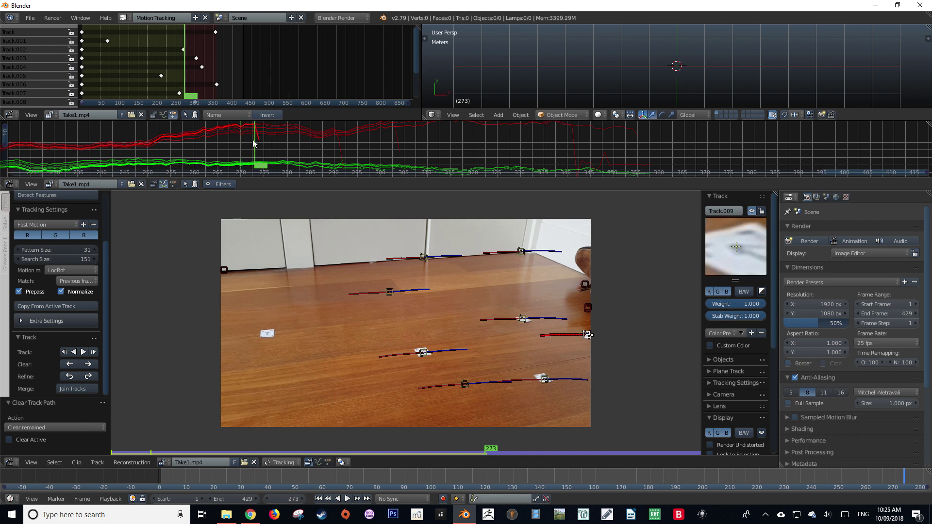
{"action": "left_click_drag", "start_coordinate": [255, 159], "coordinate": [392, 147]}
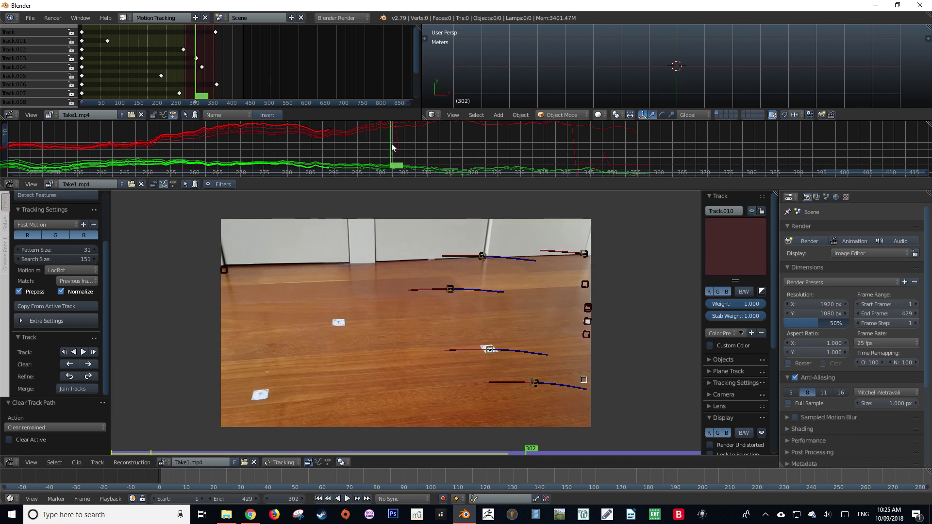
{"action": "left_click", "coordinate": [393, 145]}
{"action": "left_click", "coordinate": [89, 368]}
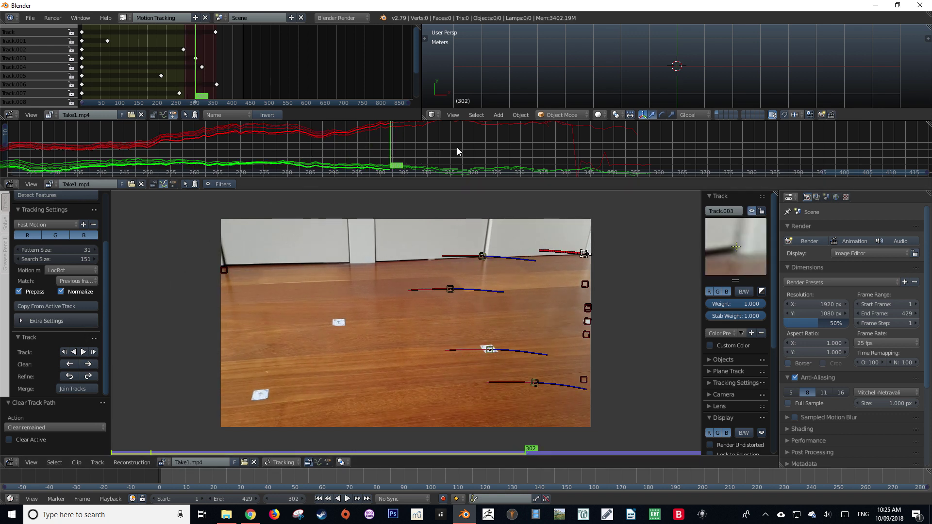
Step: Clear the remaining paths of Track.011 from frame 335 and Track.006 from frame 340
{"action": "scroll", "coordinate": [330, 152], "scroll_direction": "down", "scroll_amount": 2}
{"action": "scroll", "coordinate": [330, 151], "scroll_direction": "down", "scroll_amount": 3, "text": "ctrl"}
{"action": "left_click", "coordinate": [356, 140]}
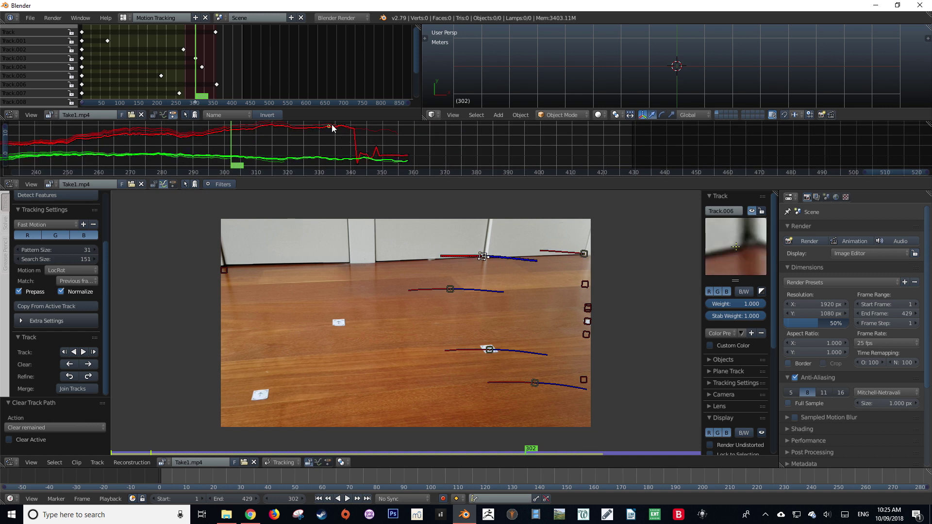
{"action": "scroll", "coordinate": [335, 141], "scroll_direction": "up", "scroll_amount": 3}
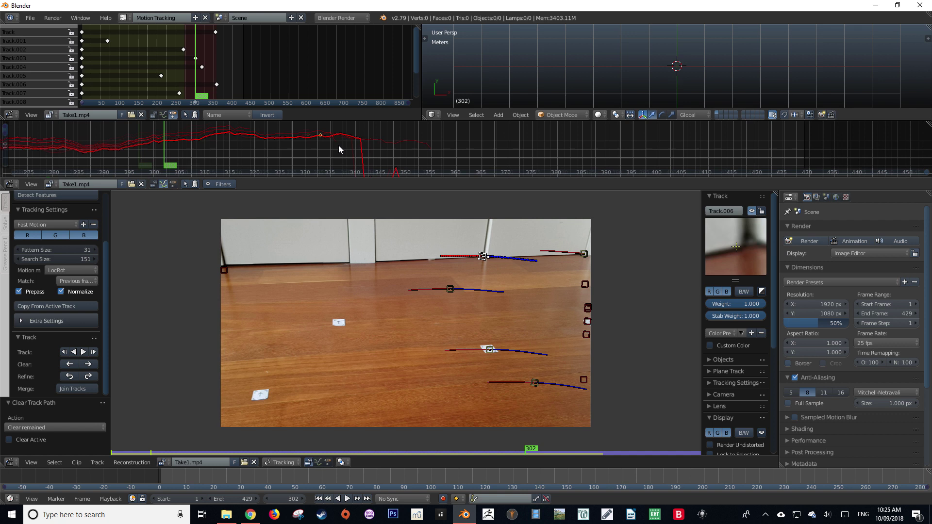
{"action": "scroll", "coordinate": [335, 145], "scroll_direction": "up", "scroll_amount": 1}
{"action": "left_click", "coordinate": [312, 144]}
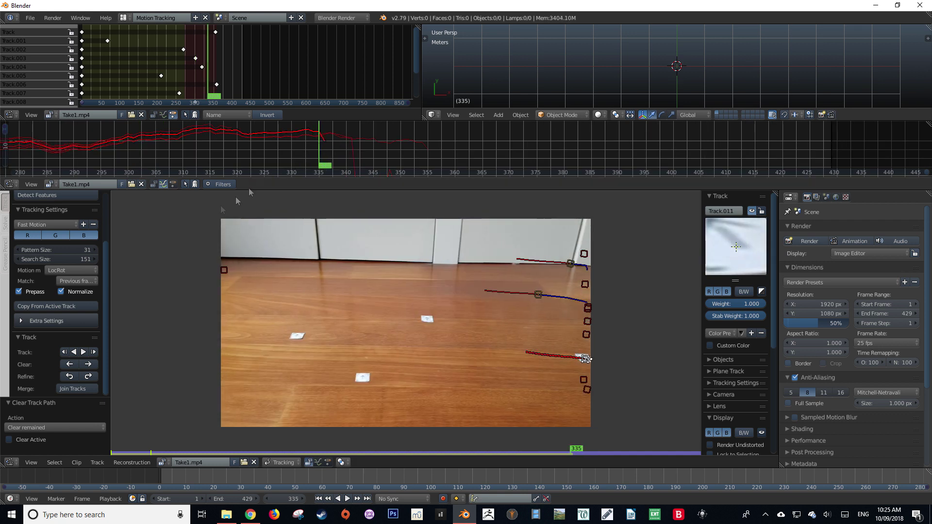
{"action": "left_click", "coordinate": [345, 146]}
Step: Clear the remaining path of the last surviving track at about frame 354, where its curve breaks off
{"action": "scroll", "coordinate": [274, 168], "scroll_direction": "down", "scroll_amount": 4}
{"action": "scroll", "coordinate": [291, 160], "scroll_direction": "up", "scroll_amount": 3}
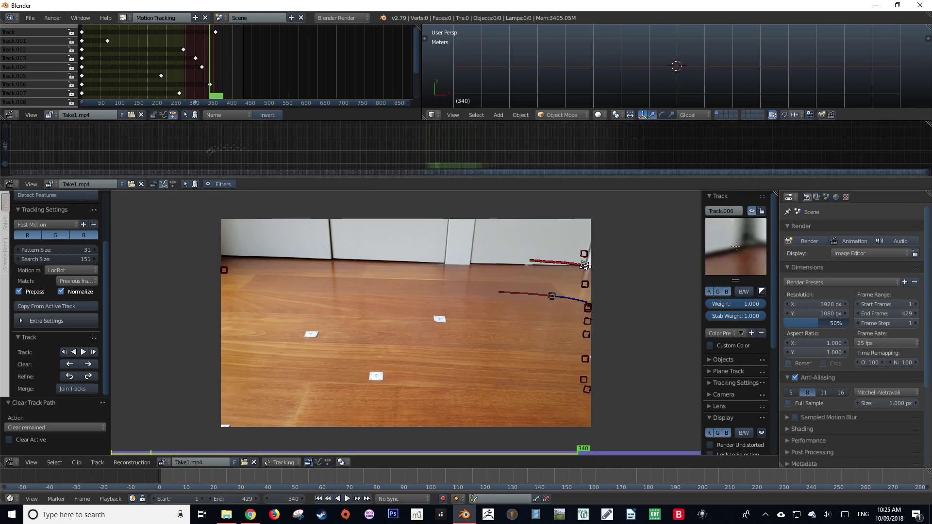
{"action": "left_click", "coordinate": [314, 156]}
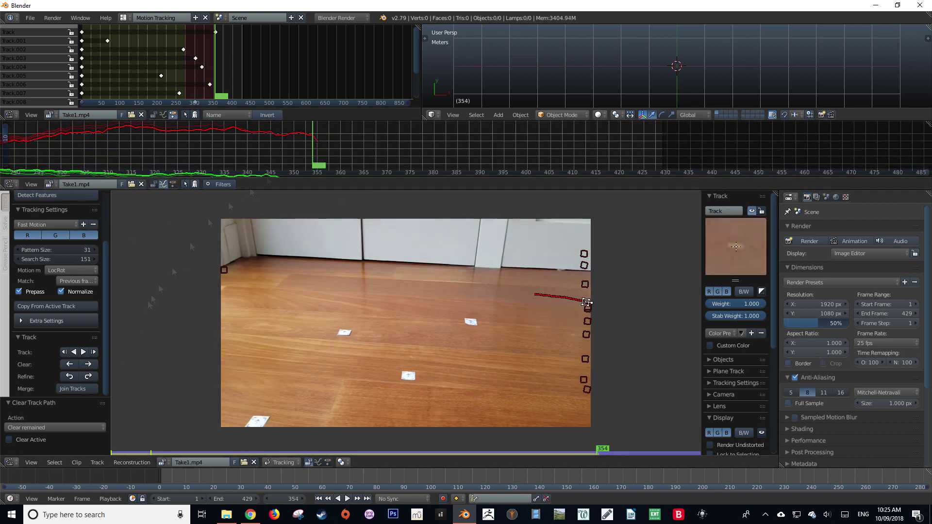
{"action": "scroll", "coordinate": [315, 155], "scroll_direction": "down", "scroll_amount": 4}
{"action": "left_click", "coordinate": [318, 155]}
{"action": "scroll", "coordinate": [618, 478], "scroll_direction": "down", "scroll_amount": 3}
Step: Go to the clip's last frame, 429, and detect a new set of feature markers there
{"action": "left_click", "coordinate": [621, 479]}
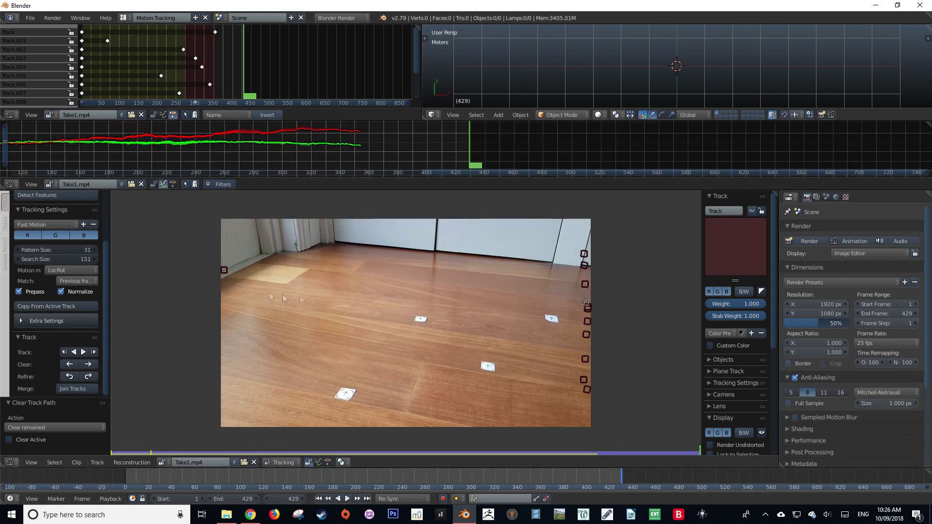
{"action": "scroll", "coordinate": [40, 286], "scroll_direction": "up", "scroll_amount": 3}
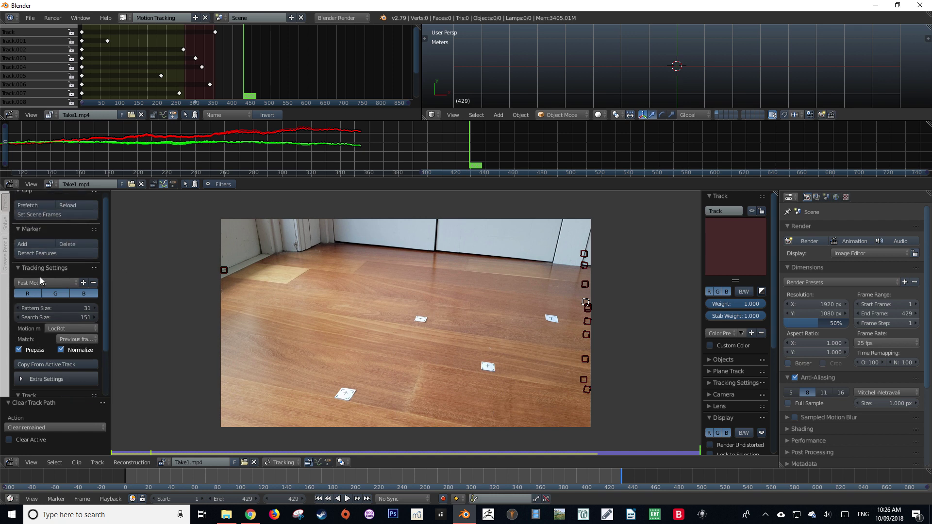
{"action": "left_click", "coordinate": [46, 254]}
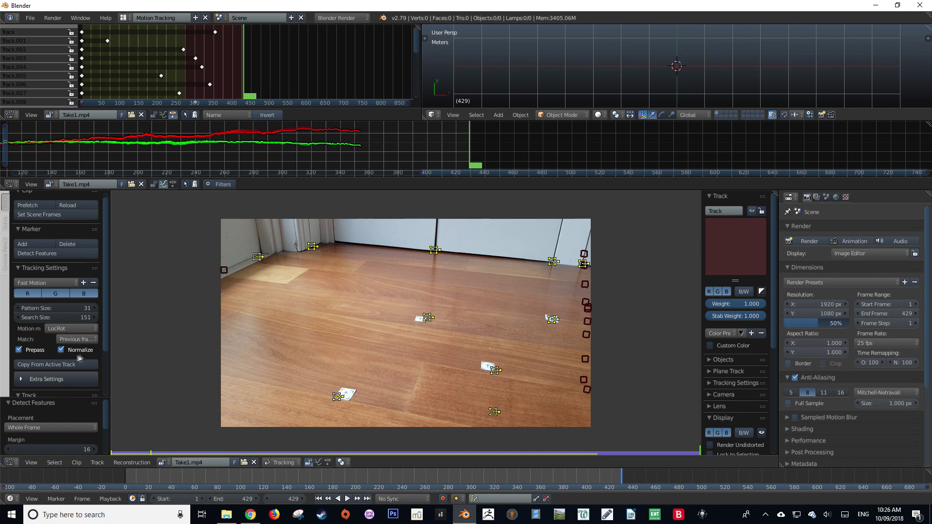
Step: Track the newly detected markers backwards from frame 429
{"action": "scroll", "coordinate": [79, 358], "scroll_direction": "down", "scroll_amount": 3}
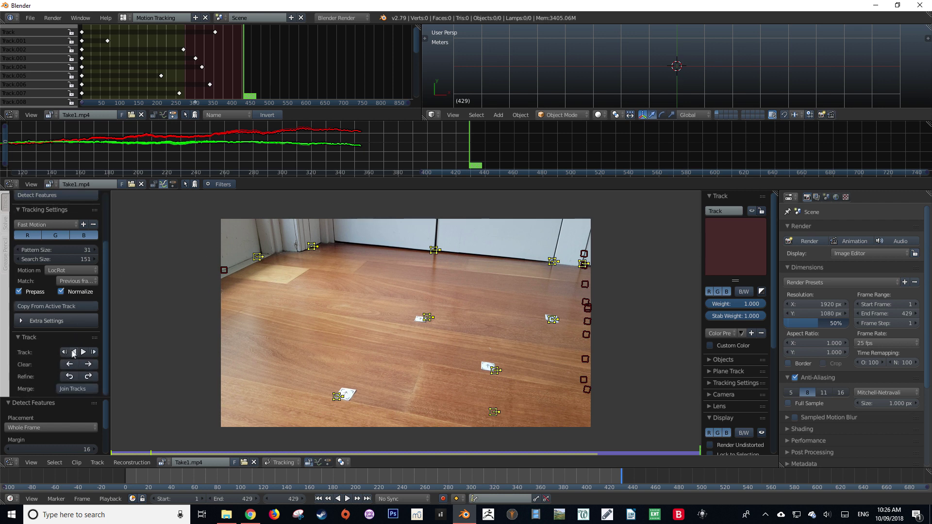
{"action": "left_click", "coordinate": [73, 353]}
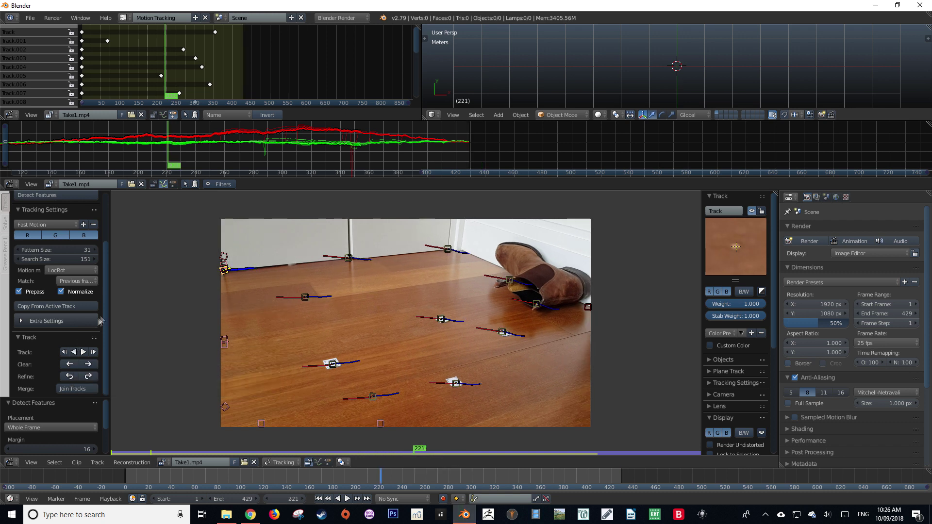
Step: Inspect the curves back from frame 390 and clear the path of spiking Track.012 up to frame 384
{"action": "scroll", "coordinate": [335, 152], "scroll_direction": "up", "scroll_amount": 3}
{"action": "scroll", "coordinate": [334, 153], "scroll_direction": "up", "scroll_amount": 1}
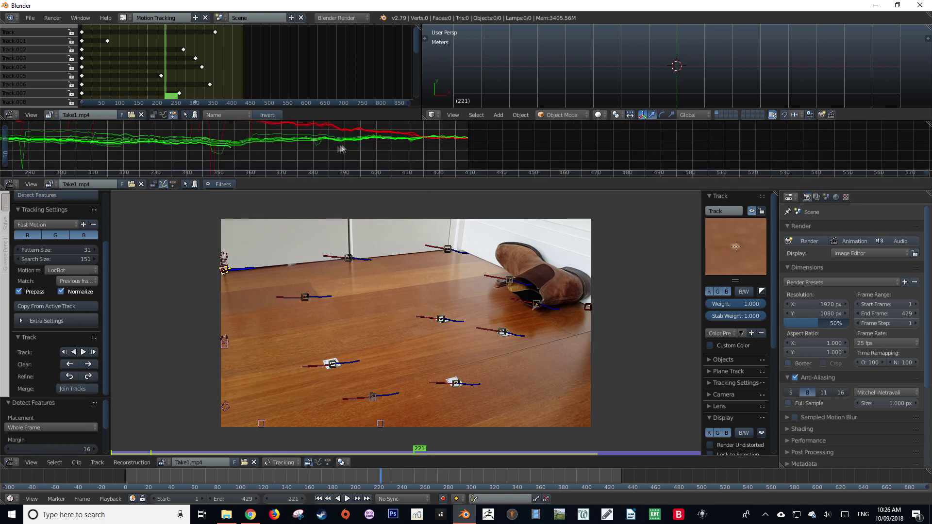
{"action": "scroll", "coordinate": [335, 151], "scroll_direction": "up", "scroll_amount": 1}
{"action": "left_click", "coordinate": [336, 149]}
{"action": "left_click", "coordinate": [314, 149]}
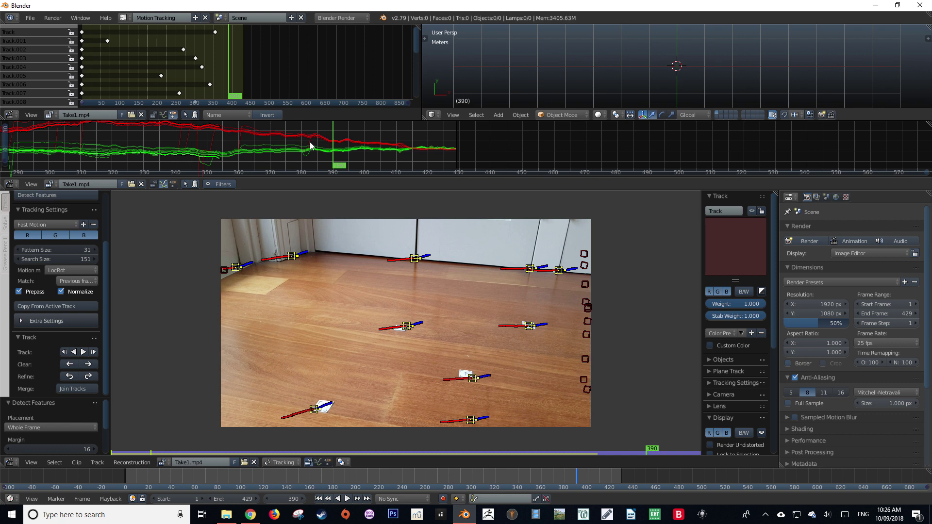
{"action": "key", "text": "Right"}
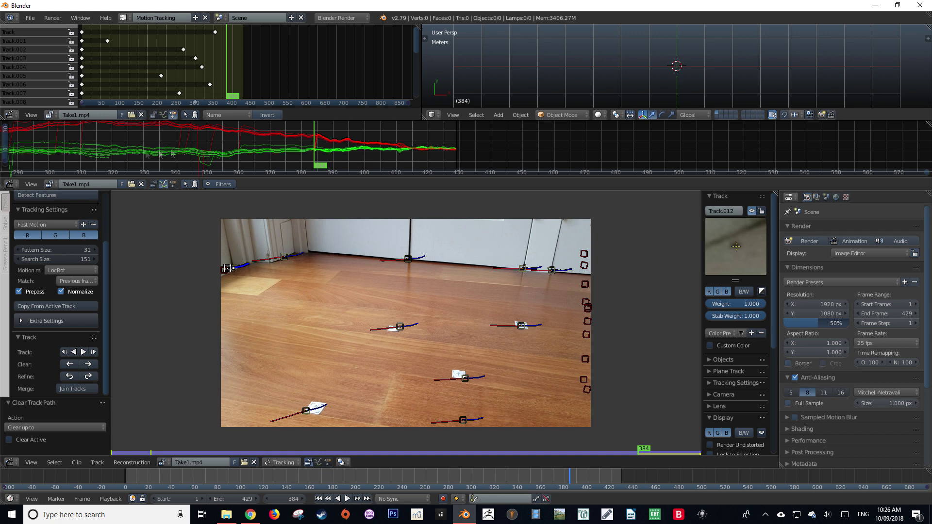
Step: Clear the earlier path of the track whose curve spikes near frame 348
{"action": "left_click_drag", "start_coordinate": [312, 144], "coordinate": [181, 140]}
{"action": "key", "text": "Right"}
{"action": "key", "text": "Right"}
{"action": "key", "text": "Right"}
{"action": "key", "text": "Right"}
{"action": "key", "text": "Right"}
{"action": "key", "text": "Right"}
{"action": "key", "text": "Right"}
Step: Clear the earlier path of the track spiking near frame 290 and continue checking the curves back to frame 244
{"action": "middle_click_drag", "start_coordinate": [181, 139], "coordinate": [307, 151]}
{"action": "left_click_drag", "start_coordinate": [307, 151], "coordinate": [167, 153]}
{"action": "middle_click_drag", "start_coordinate": [70, 150], "coordinate": [266, 149]}
{"action": "left_click", "coordinate": [266, 149]}
{"action": "left_click_drag", "start_coordinate": [266, 149], "coordinate": [210, 157]}
{"action": "left_click", "coordinate": [148, 216]}
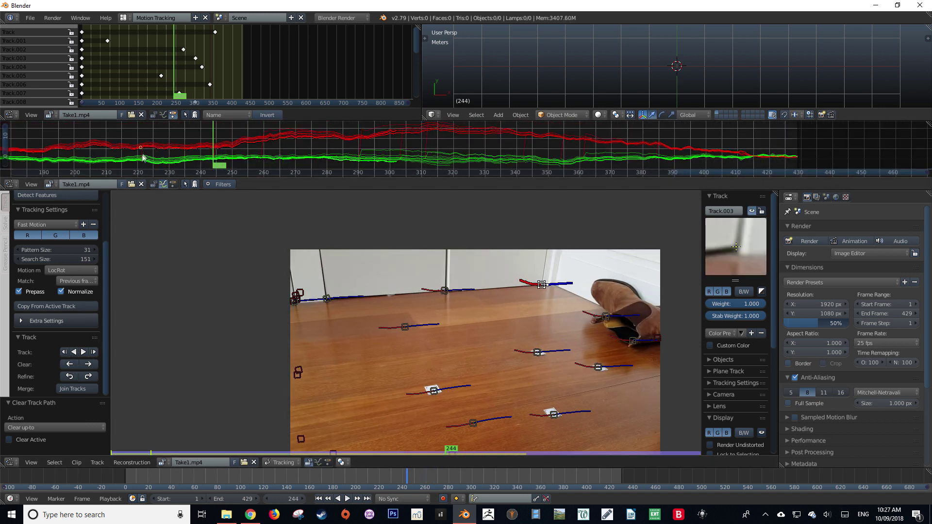
Step: Check the remaining curves for spikes back to frame 221, ending with Track.015 selected
{"action": "scroll", "coordinate": [289, 155], "scroll_direction": "up", "scroll_amount": 2}
{"action": "left_click_drag", "start_coordinate": [288, 164], "coordinate": [146, 162]}
{"action": "scroll", "coordinate": [146, 161], "scroll_direction": "down", "scroll_amount": 6}
{"action": "scroll", "coordinate": [329, 150], "scroll_direction": "up", "scroll_amount": 3}
{"action": "left_click_drag", "start_coordinate": [313, 151], "coordinate": [374, 162]}
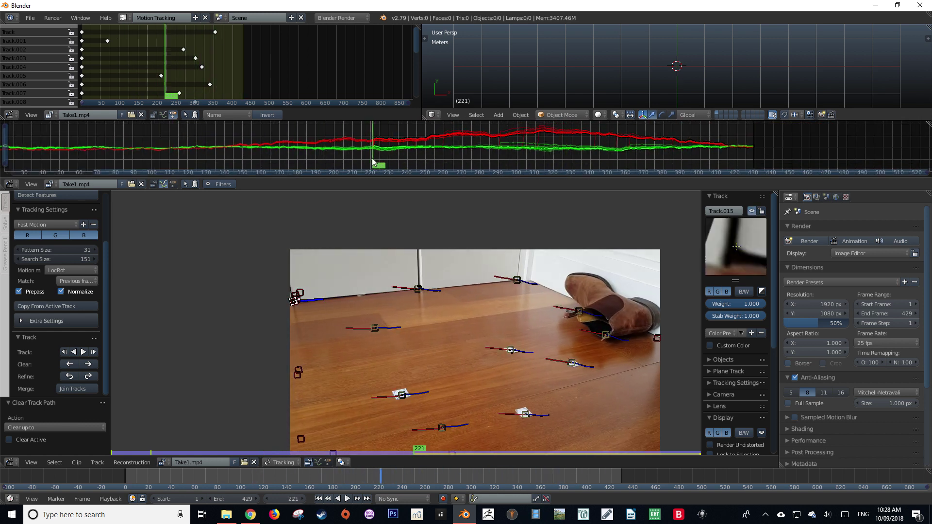
{"action": "left_click_drag", "start_coordinate": [362, 129], "coordinate": [373, 132]}
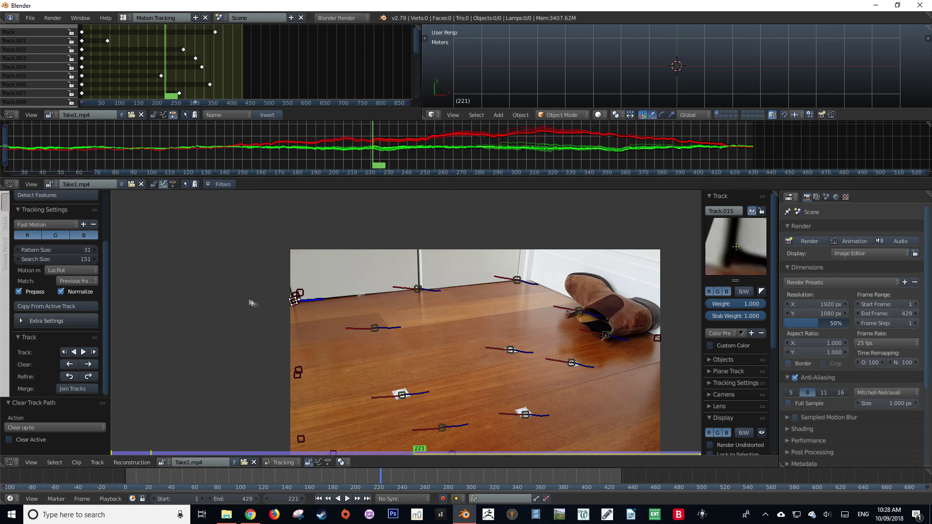
Step: Select all the tracks and lock them
{"action": "key", "text": "a"}
{"action": "key", "text": "a"}
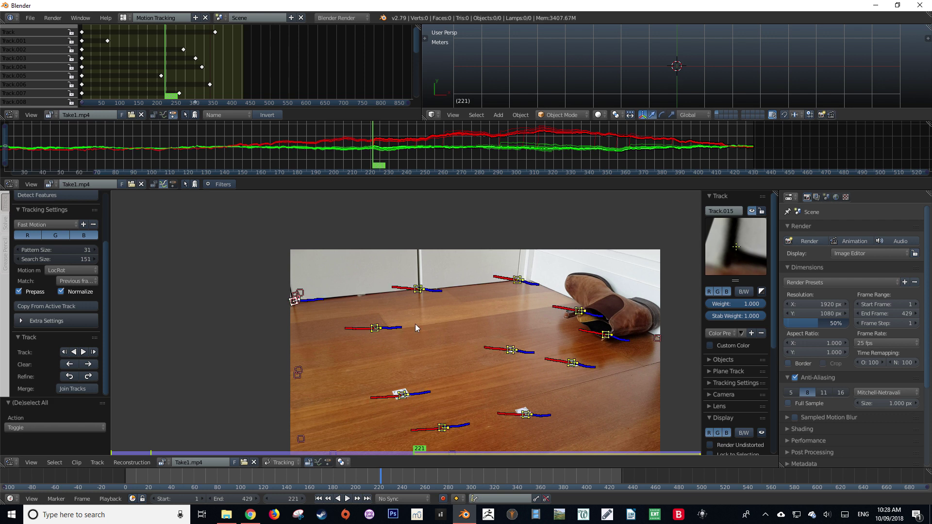
{"action": "key", "text": "ctrl+l"}
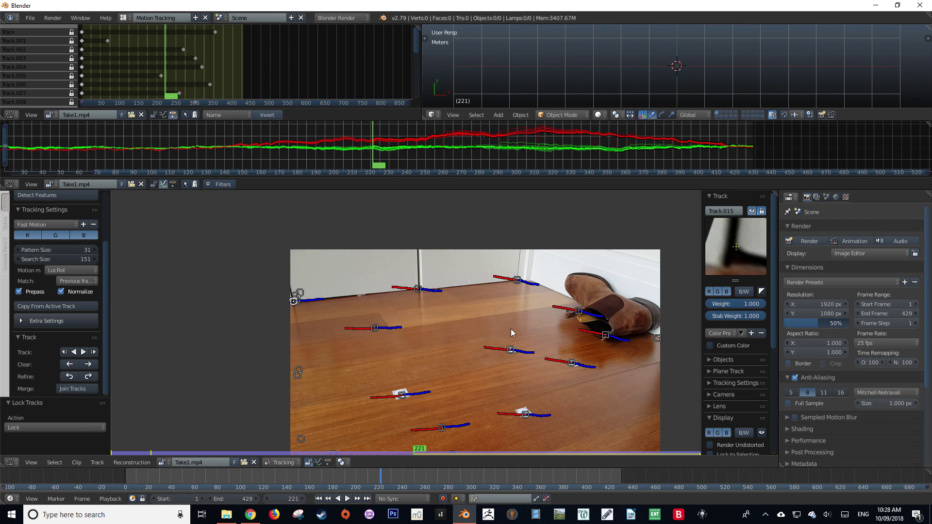
Step: Go to frame 248, where markers are sparse, and detect an additional set of features
{"action": "left_click", "coordinate": [640, 148]}
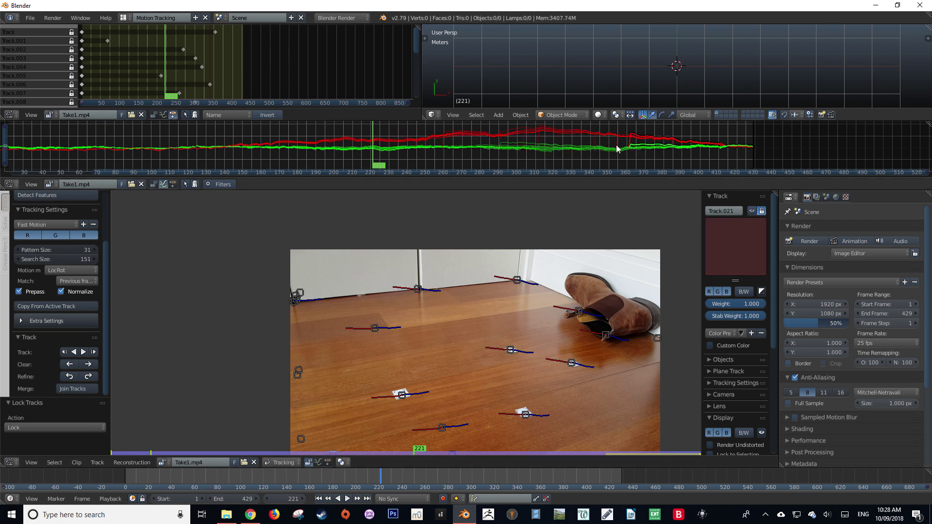
{"action": "left_click_drag", "start_coordinate": [617, 149], "coordinate": [422, 165]}
{"action": "left_click", "coordinate": [516, 142]}
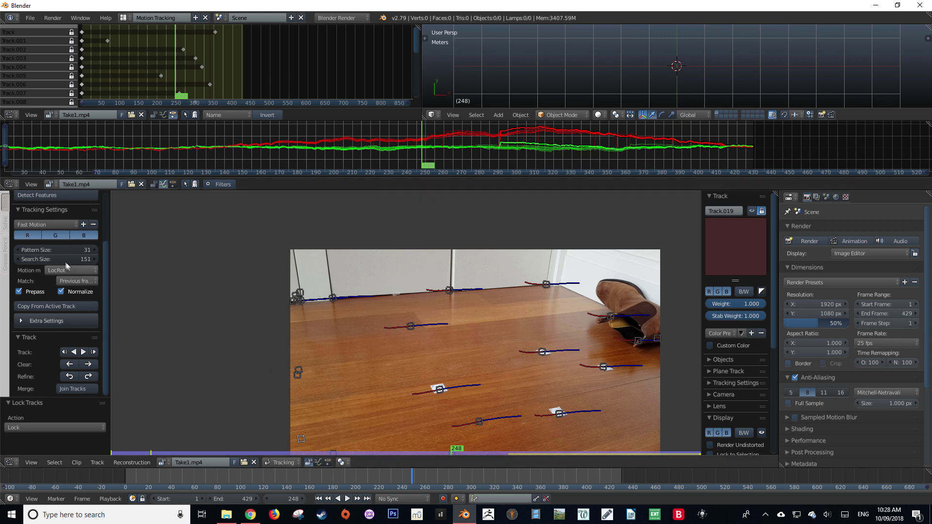
{"action": "scroll", "coordinate": [57, 272], "scroll_direction": "up", "scroll_amount": 3}
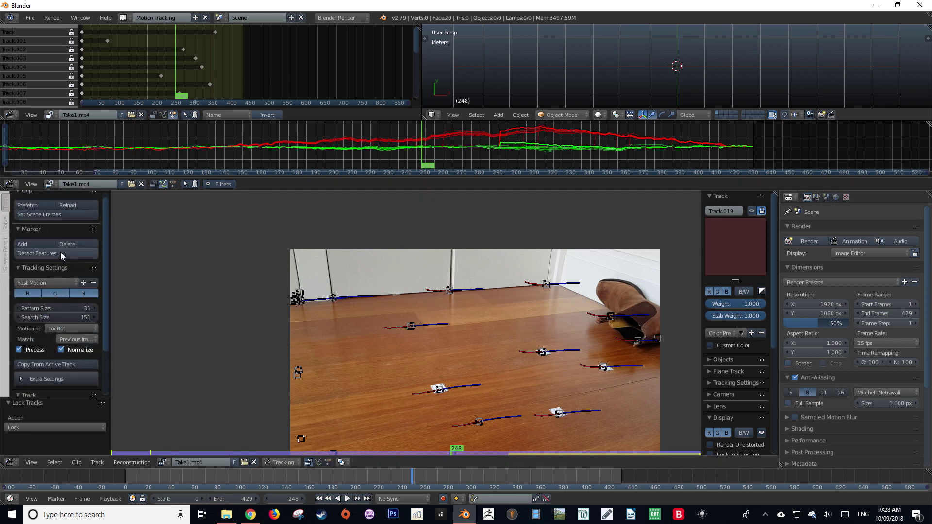
{"action": "left_click", "coordinate": [62, 255]}
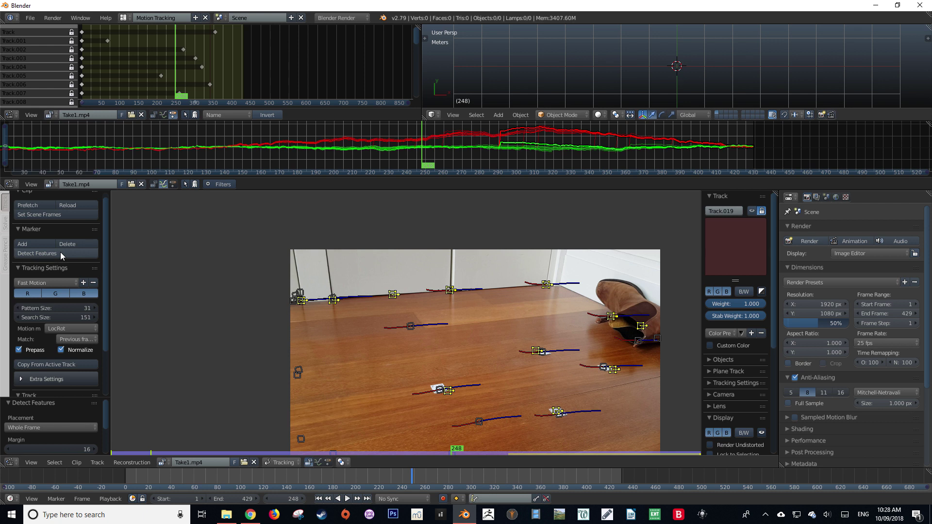
Step: Track the new markers backwards from frame 248, return to frame 248 and track them forwards to the clip's end
{"action": "scroll", "coordinate": [62, 420], "scroll_direction": "down", "scroll_amount": 2}
{"action": "scroll", "coordinate": [67, 382], "scroll_direction": "down", "scroll_amount": 3}
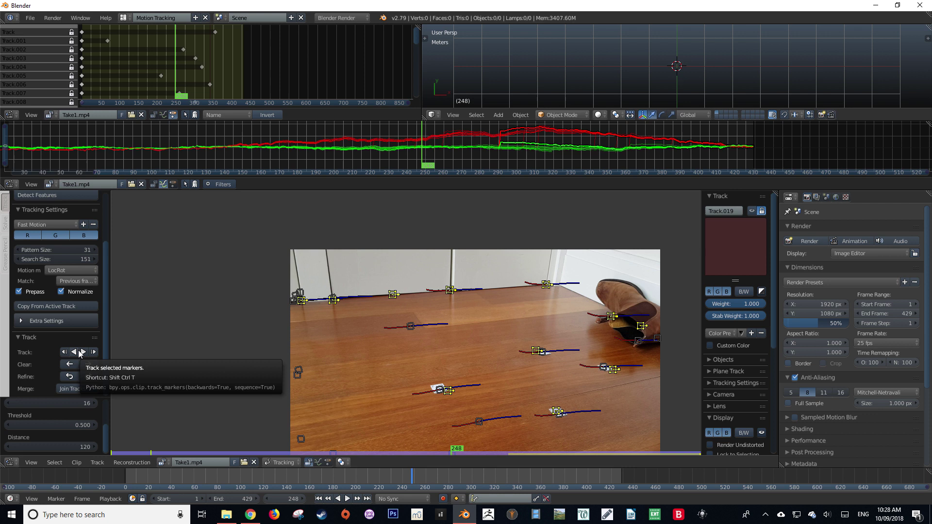
{"action": "left_click", "coordinate": [79, 352]}
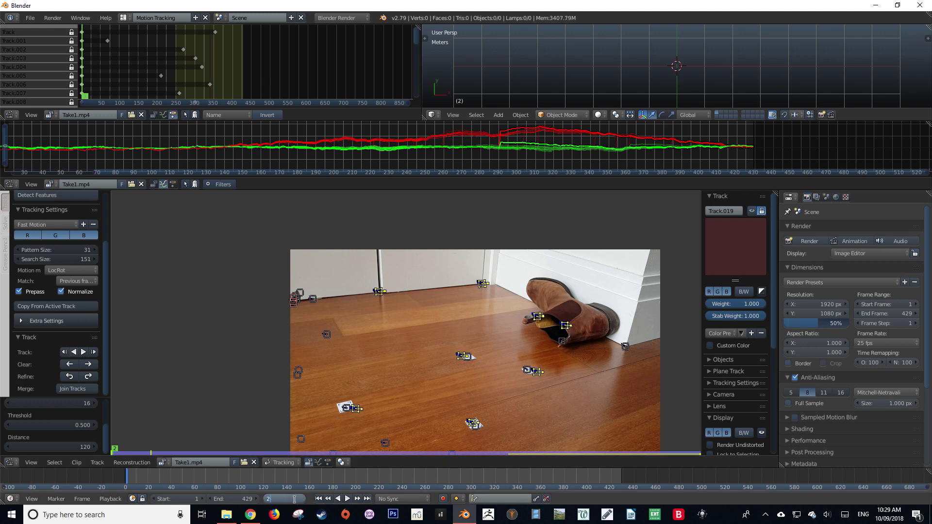
{"action": "type", "text": "248"}
{"action": "key", "text": "Return"}
{"action": "left_click", "coordinate": [83, 351]}
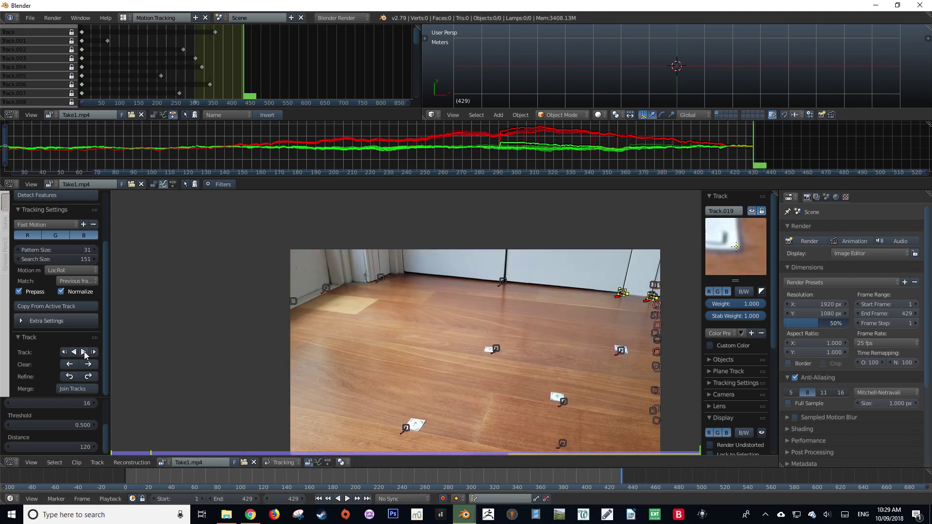
Step: Clear the remaining path of Track.028 from frame 302 and check the other new tracks' curves for faults
{"action": "key", "text": "shift+ctrl+space"}
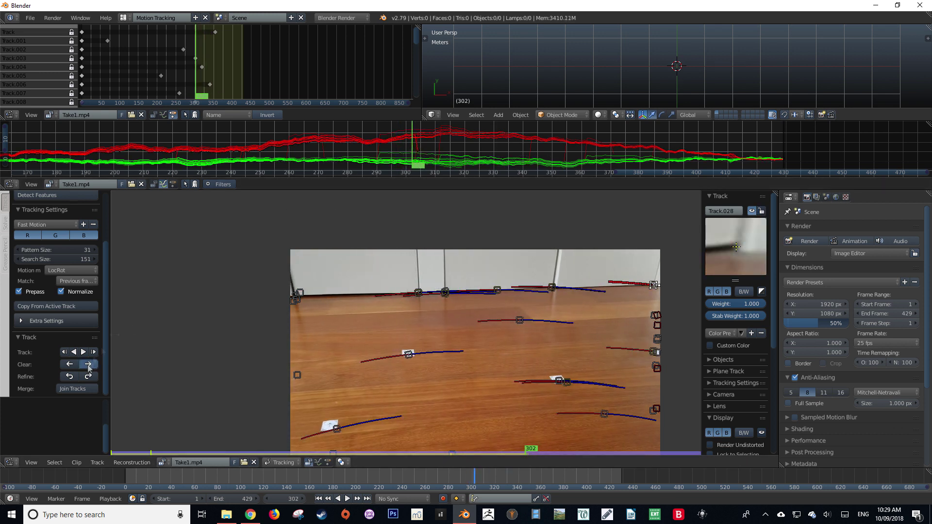
{"action": "left_click_drag", "start_coordinate": [416, 150], "coordinate": [514, 145]}
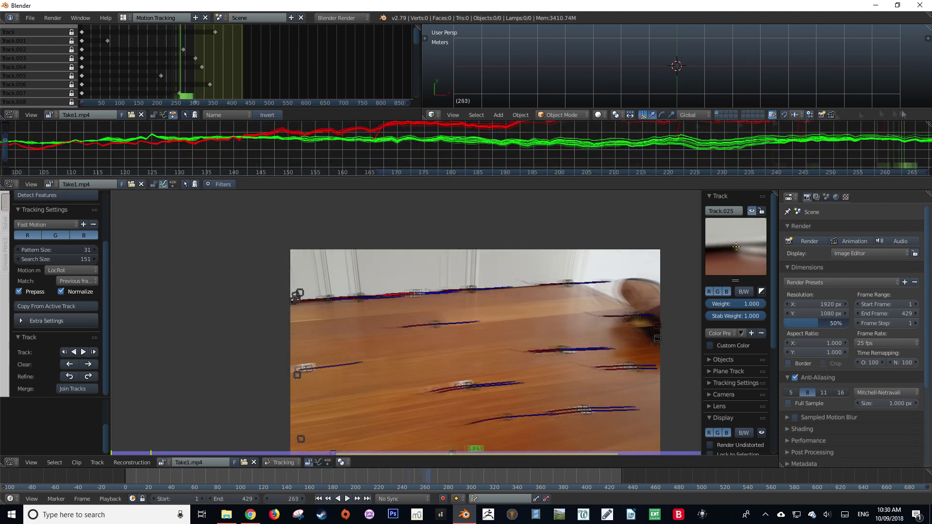
{"action": "key", "text": "ctrl+t"}
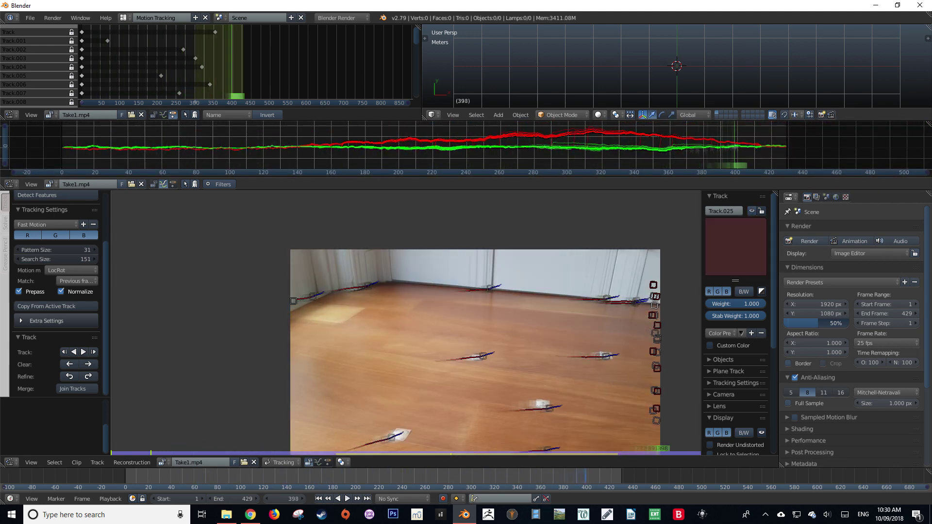
{"action": "key", "text": "shift+ctrl+t"}
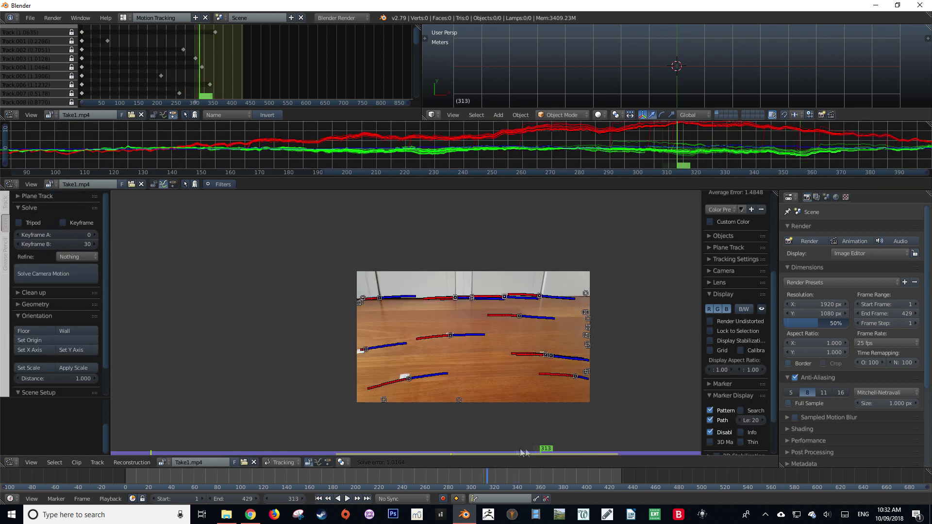
Step: Review the marker motion up to frame 320 and set the solver's Keyframe A to 300 and Keyframe B to 330
{"action": "left_click_drag", "start_coordinate": [522, 453], "coordinate": [556, 452]}
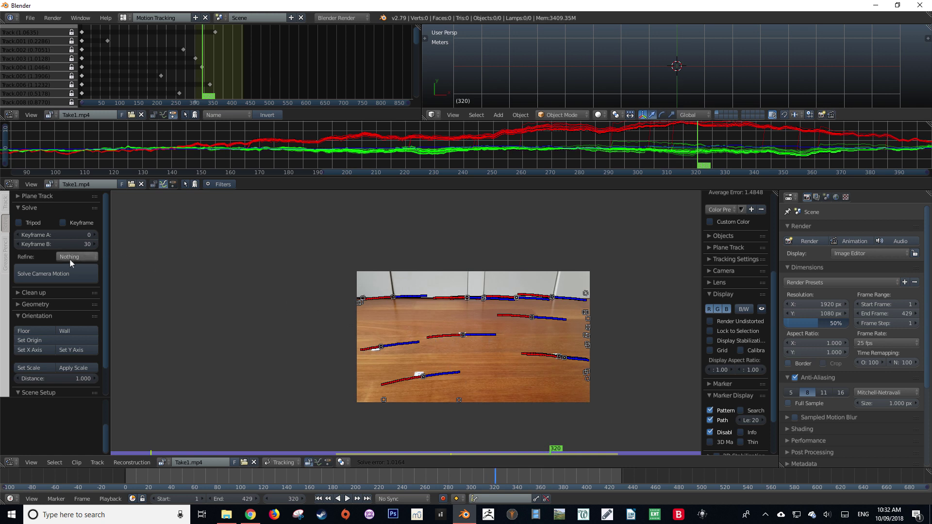
{"action": "left_click", "coordinate": [55, 235]}
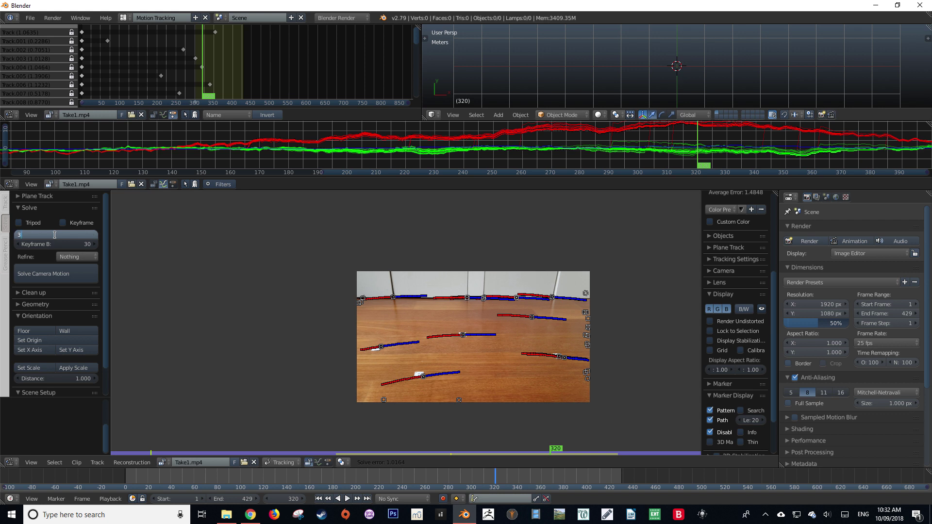
{"action": "key", "text": "Tab"}
{"action": "type", "text": "3"}
{"action": "key", "text": "Return"}
Step: Set the tracking camera's sensor width to 25.4
{"action": "left_click", "coordinate": [712, 271]}
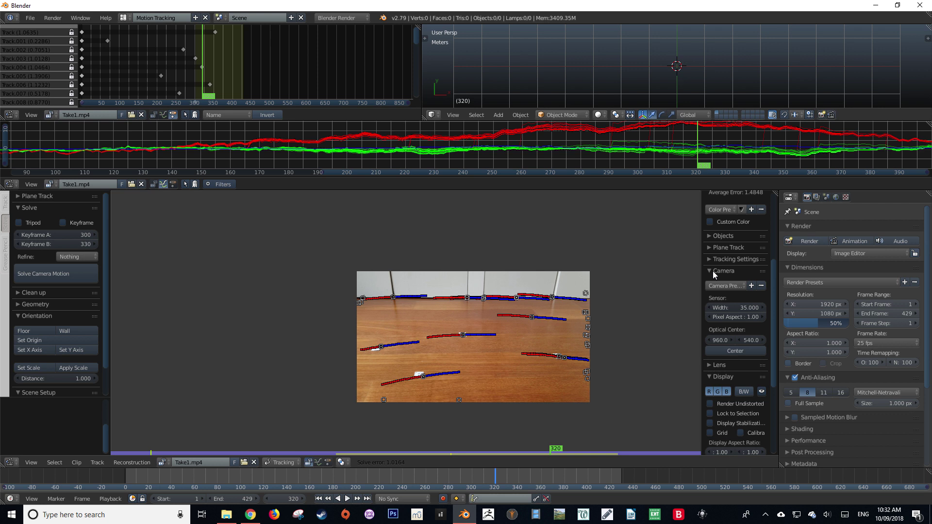
{"action": "left_click", "coordinate": [725, 307]}
{"action": "type", "text": "25"}
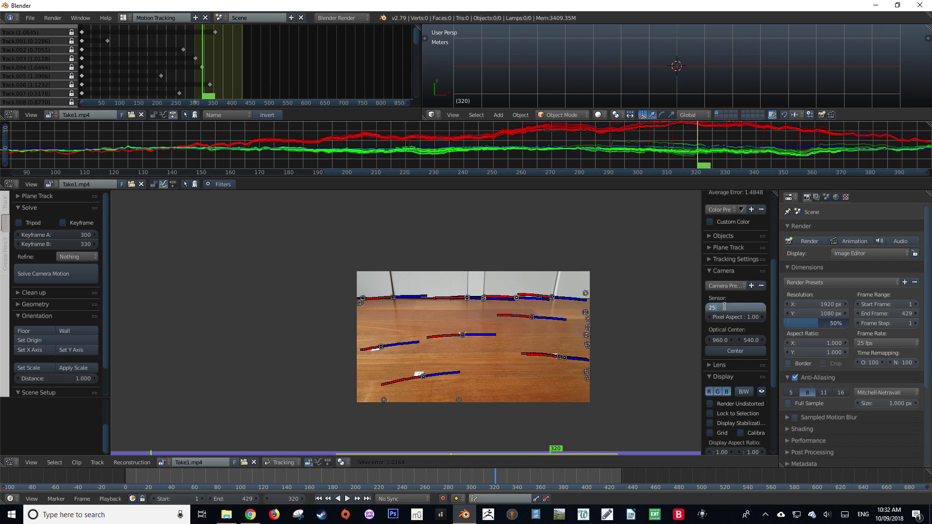
{"action": "type", "text": ".4"}
{"action": "key", "text": "Return"}
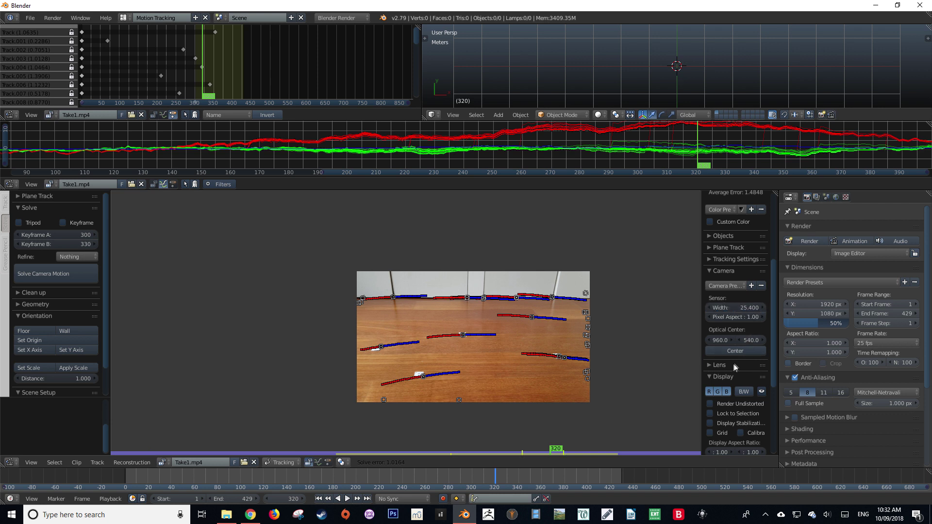
Step: Set the lens focal length to 23 mm and solve the camera motion
{"action": "left_click", "coordinate": [709, 270]}
{"action": "left_click", "coordinate": [707, 282]}
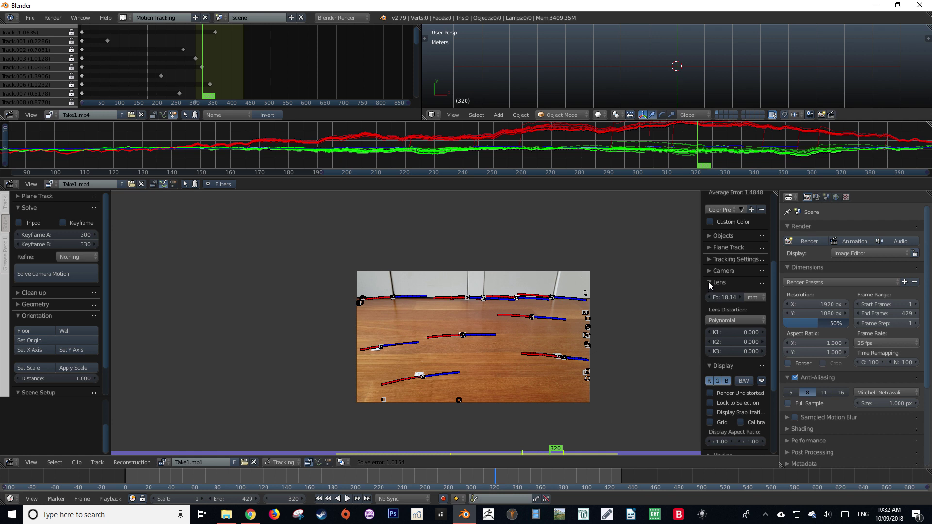
{"action": "left_click", "coordinate": [717, 296]}
{"action": "type", "text": "23"}
{"action": "key", "text": "Return"}
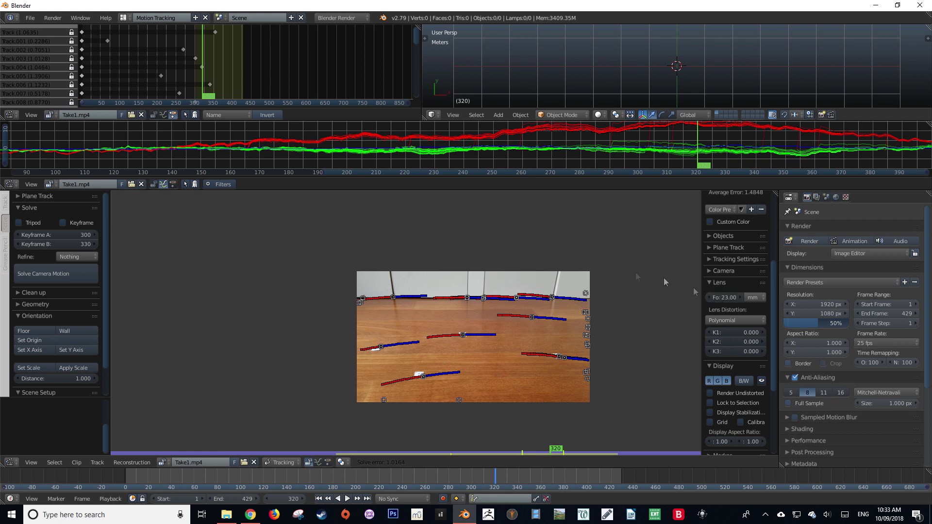
{"action": "left_click", "coordinate": [76, 272]}
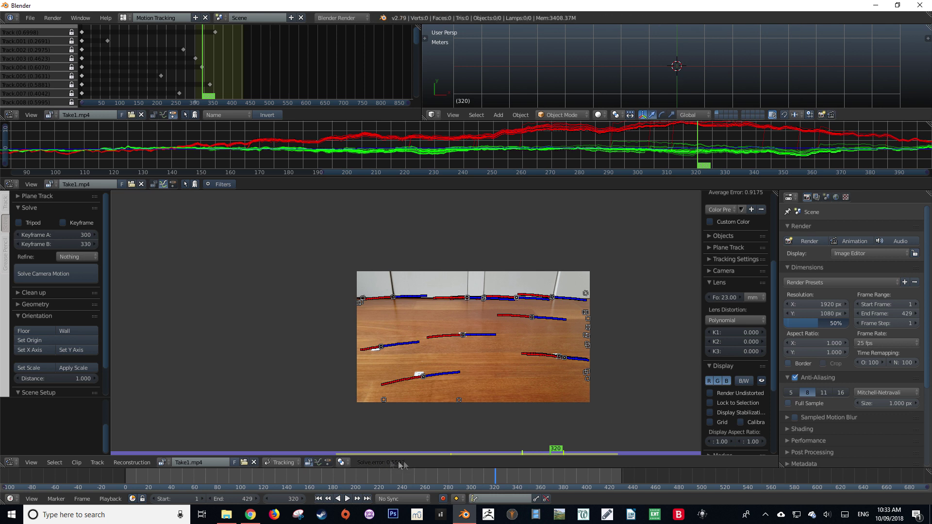
Step: Go to frame 153, set the footage as the viewport background and set up the tracking scene
{"action": "left_click_drag", "start_coordinate": [553, 451], "coordinate": [355, 410]}
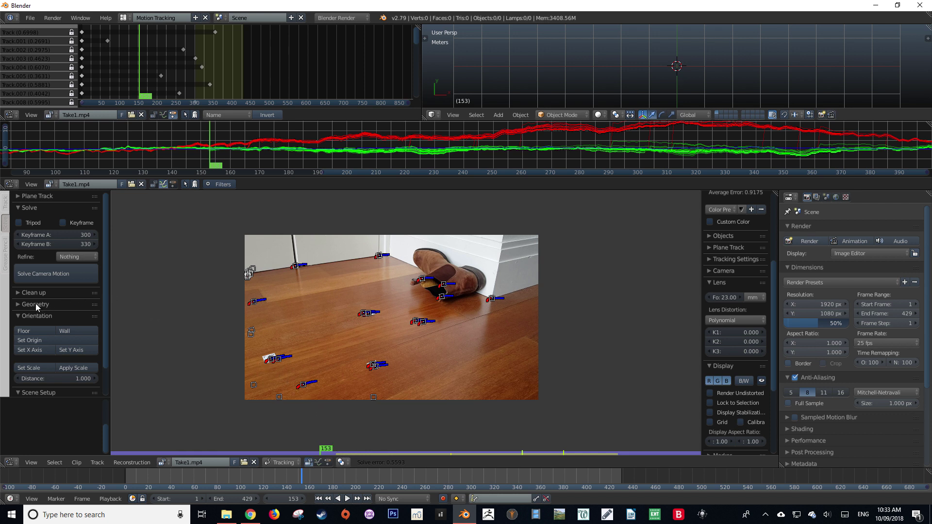
{"action": "scroll", "coordinate": [36, 304], "scroll_direction": "down", "scroll_amount": 3}
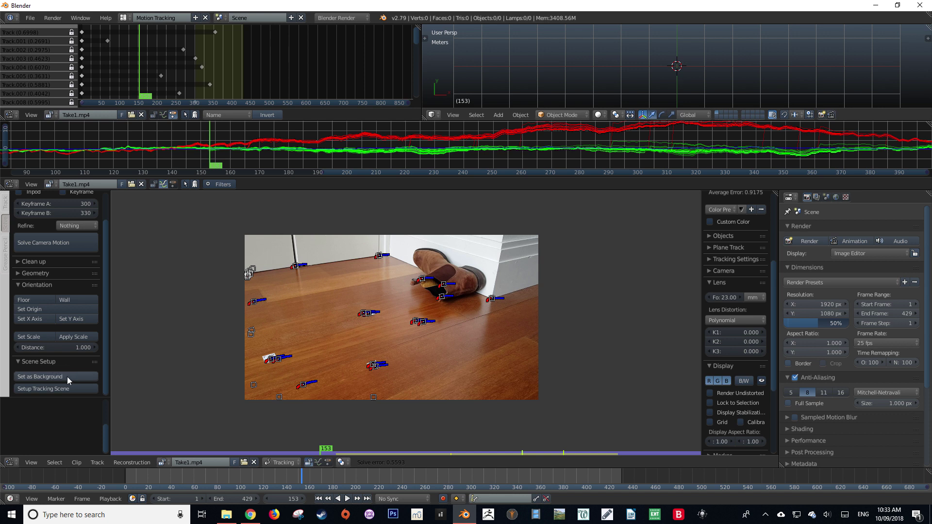
{"action": "left_click", "coordinate": [67, 376]}
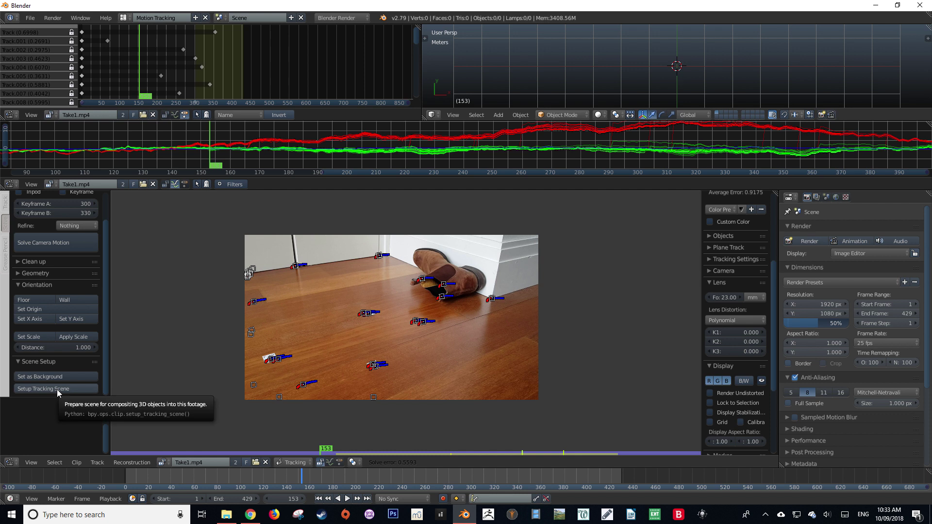
{"action": "left_click", "coordinate": [57, 389]}
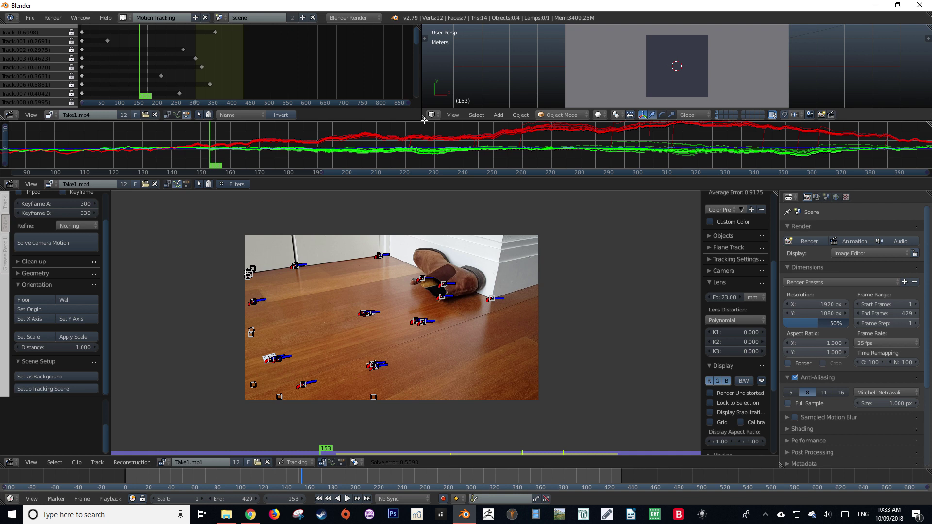
Step: Expand the 3D view over the dope sheet and the curve graph so it fills the area above the clip
{"action": "left_click_drag", "start_coordinate": [423, 119], "coordinate": [104, 134]}
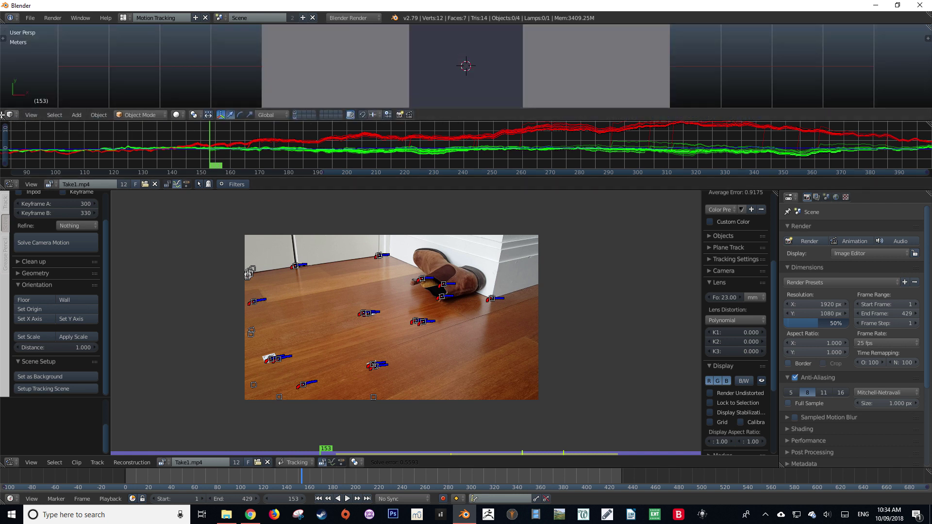
{"action": "left_click_drag", "start_coordinate": [2, 115], "coordinate": [18, 137]}
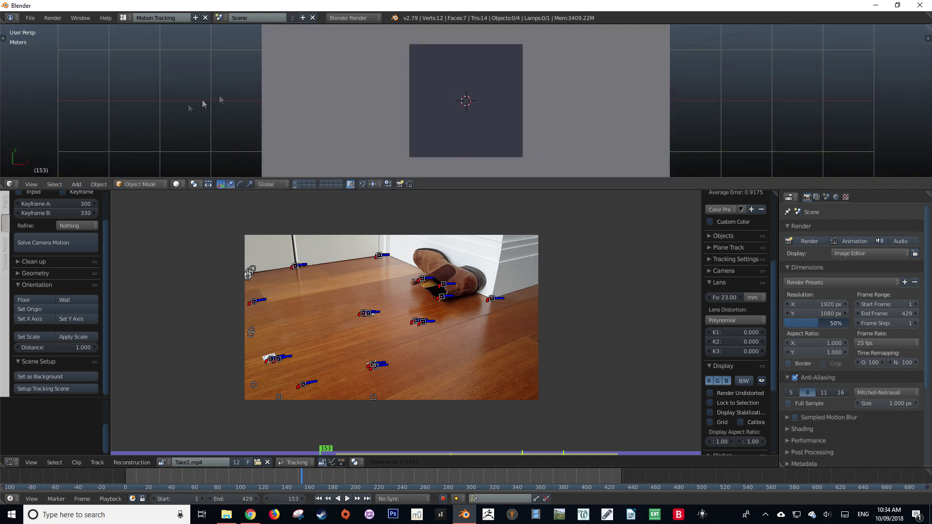
Step: Enlarge the 3D view, look through the tracking camera and play the animation to check the camera solve
{"action": "scroll", "coordinate": [396, 95], "scroll_direction": "down", "scroll_amount": 4}
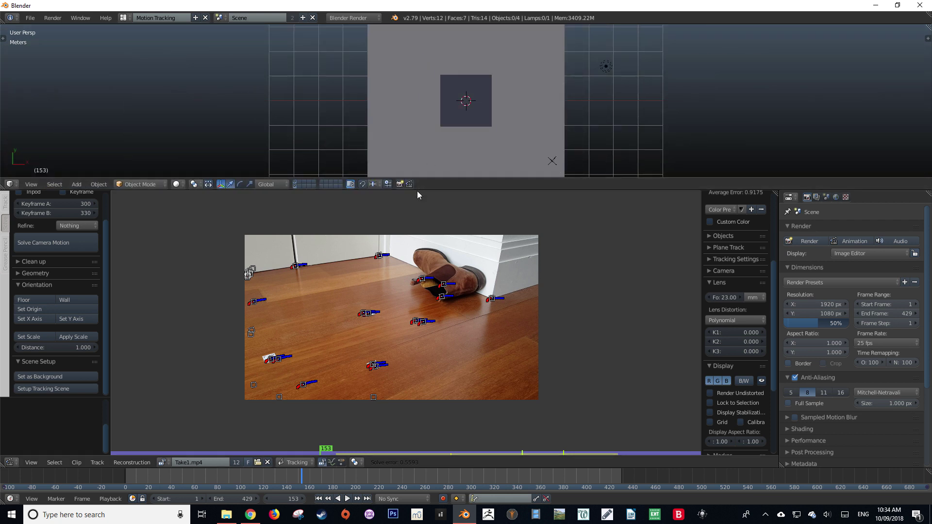
{"action": "left_click_drag", "start_coordinate": [420, 190], "coordinate": [434, 238]}
{"action": "middle_click_drag", "start_coordinate": [441, 198], "coordinate": [523, 88]}
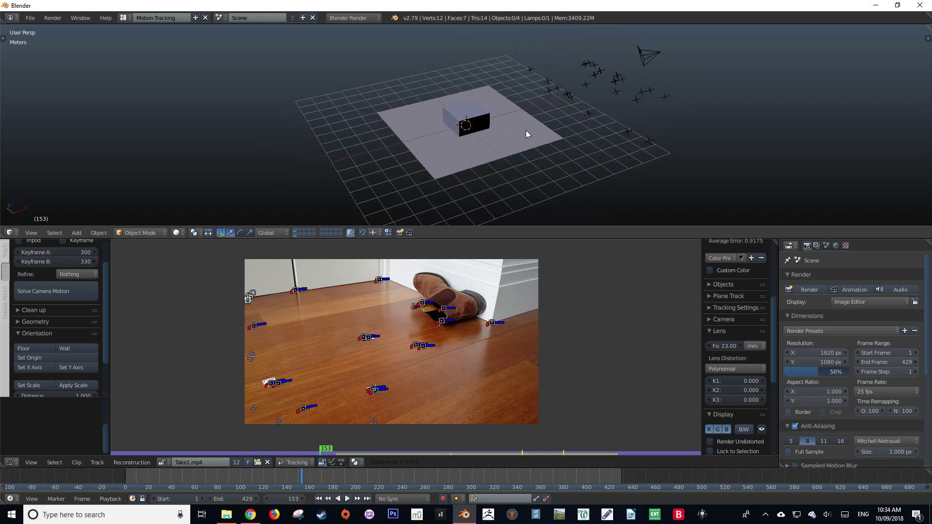
{"action": "key", "text": "KP_0"}
{"action": "scroll", "coordinate": [526, 130], "scroll_direction": "down", "scroll_amount": 2}
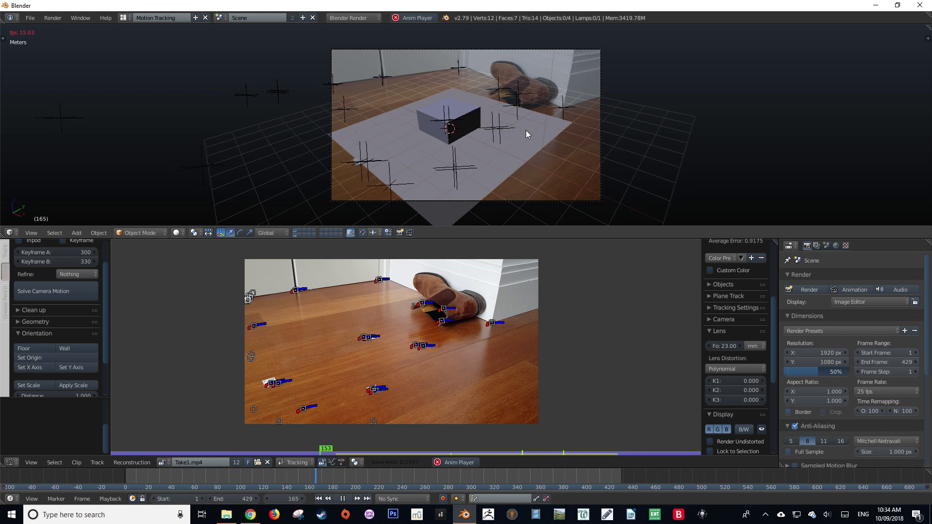
{"action": "key", "text": "ctrl+z"}
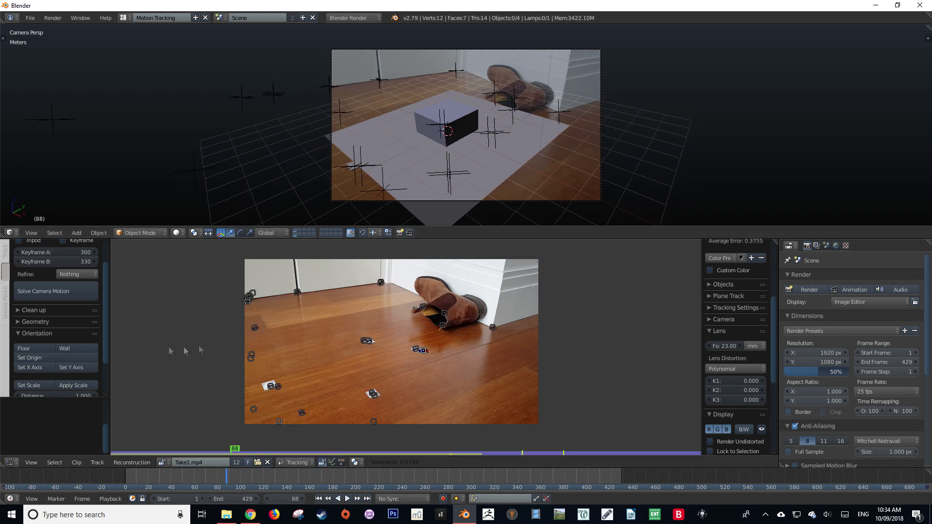
Step: Orient the reconstructed scene's floor to the selected wooden-floor markers at frame 88
{"action": "left_click", "coordinate": [34, 349]}
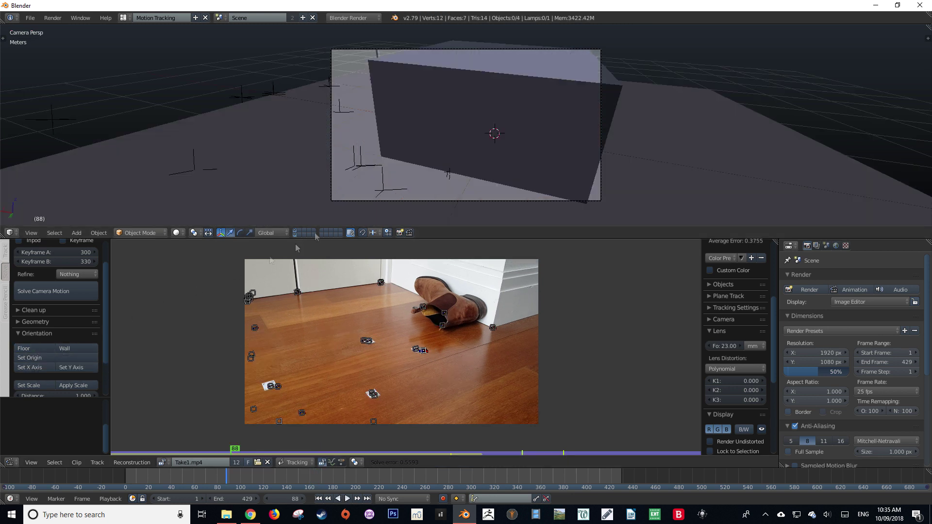
{"action": "scroll", "coordinate": [391, 181], "scroll_direction": "down", "scroll_amount": 3}
{"action": "middle_click_drag", "start_coordinate": [395, 188], "coordinate": [429, 158]}
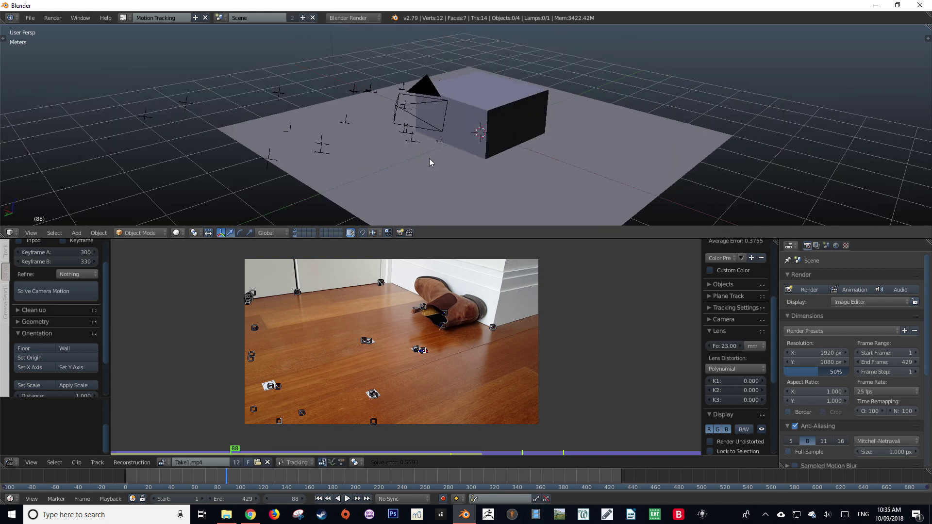
Step: Set the marker on the lower-left white paper patch as the scene origin and preview the motion through the camera
{"action": "left_click", "coordinate": [274, 387]}
{"action": "left_click", "coordinate": [68, 359]}
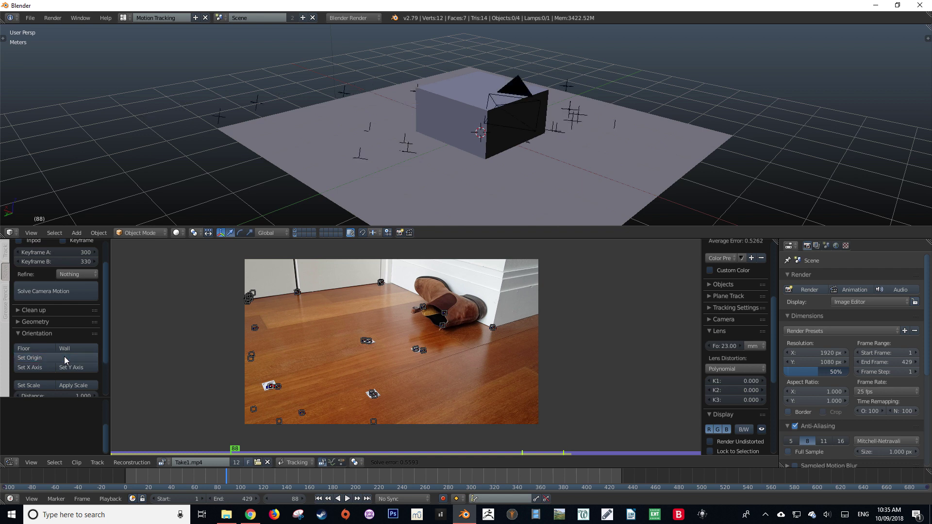
{"action": "scroll", "coordinate": [480, 178], "scroll_direction": "down", "scroll_amount": 2}
{"action": "middle_click_drag", "start_coordinate": [480, 179], "coordinate": [404, 192]}
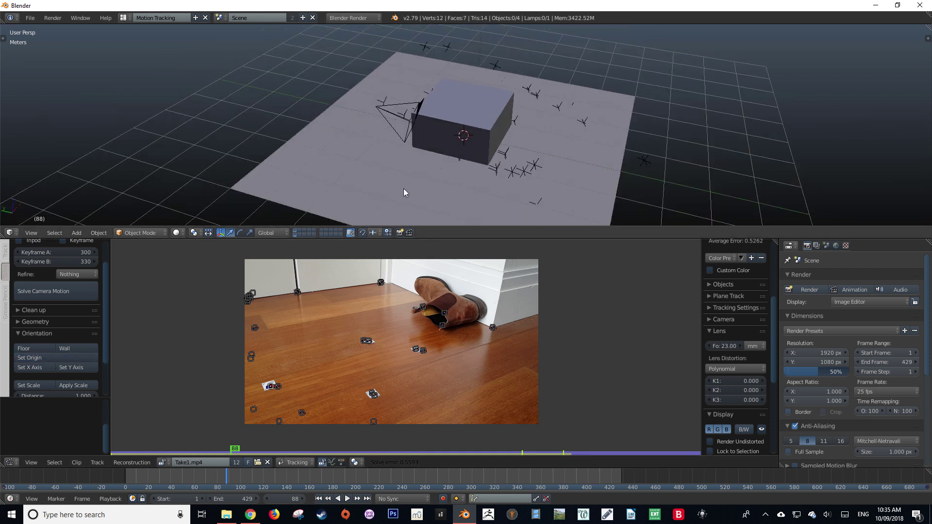
{"action": "key", "text": "KP_0"}
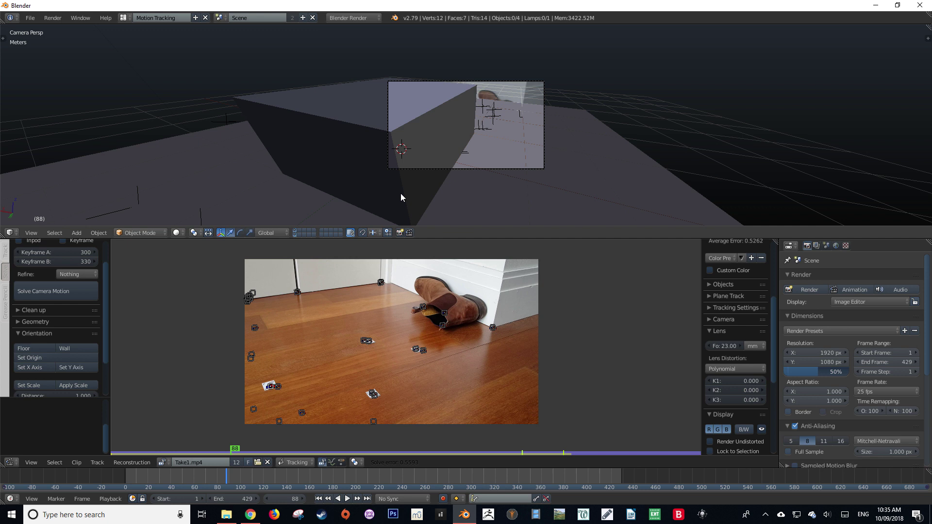
{"action": "key", "text": "alt+a"}
{"action": "key", "text": "alt+a"}
Step: Scale the cube down by a factor of about 0.312 and the ground plane by about 0.188
{"action": "right_click", "coordinate": [458, 118]}
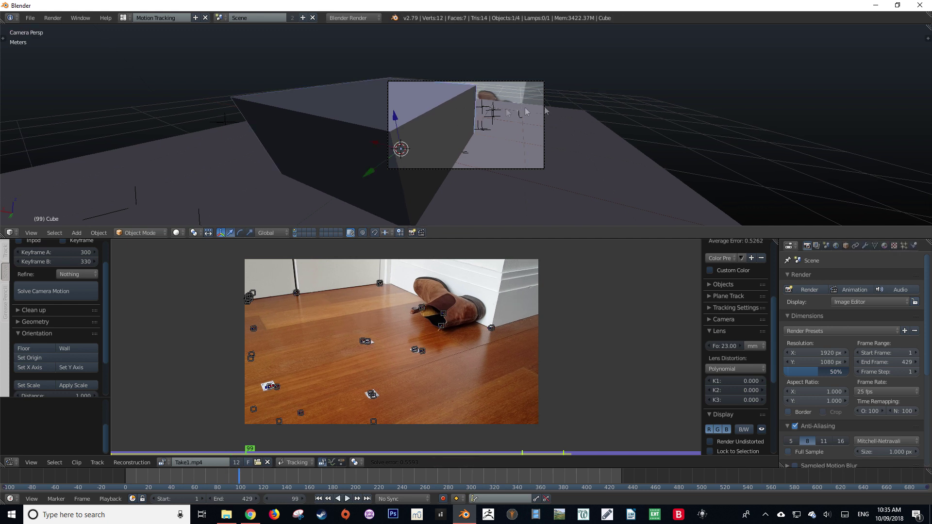
{"action": "key", "text": "s"}
{"action": "left_click", "coordinate": [464, 116]}
{"action": "right_click", "coordinate": [464, 116]}
{"action": "key", "text": "s"}
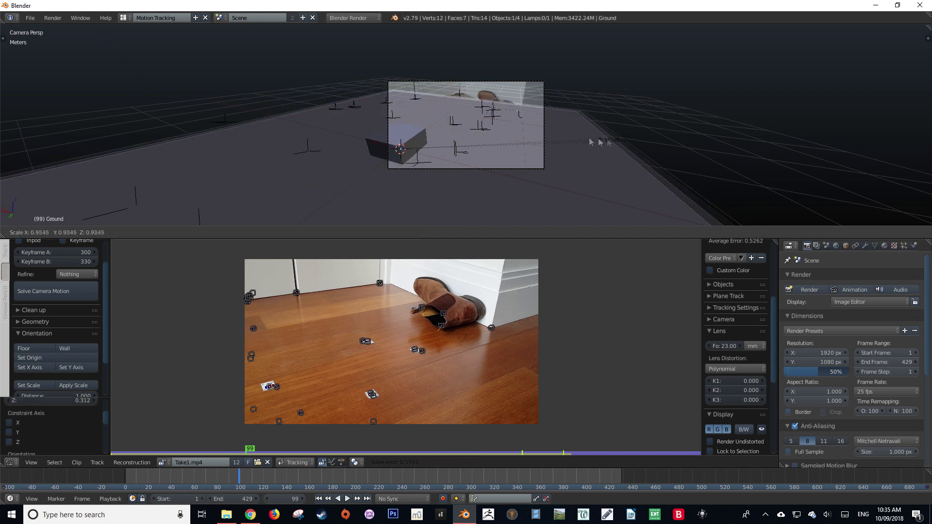
{"action": "left_click", "coordinate": [445, 145]}
Step: Play the animation in camera view to check how the scaled cube and ground follow the footage
{"action": "key", "text": "alt+a"}
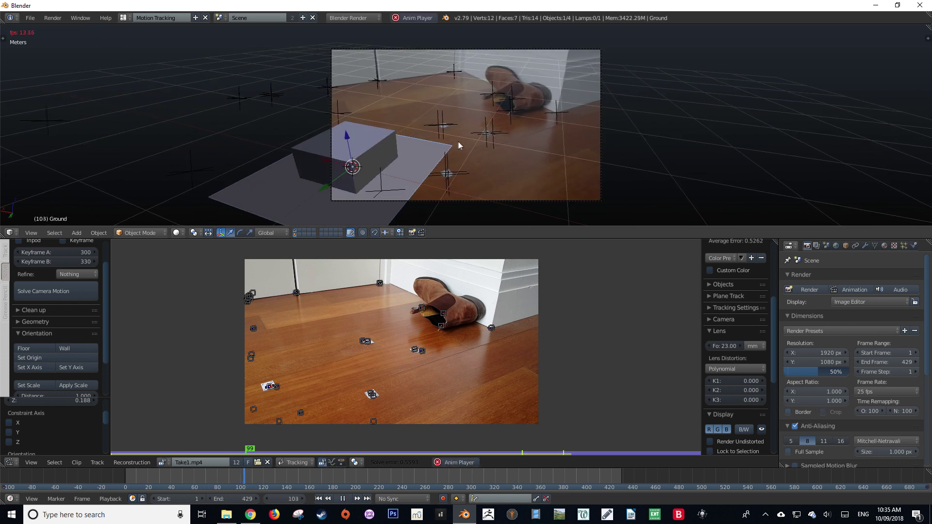
{"action": "scroll", "coordinate": [462, 143], "scroll_direction": "up", "scroll_amount": 6}
{"action": "scroll", "coordinate": [457, 160], "scroll_direction": "down", "scroll_amount": 3}
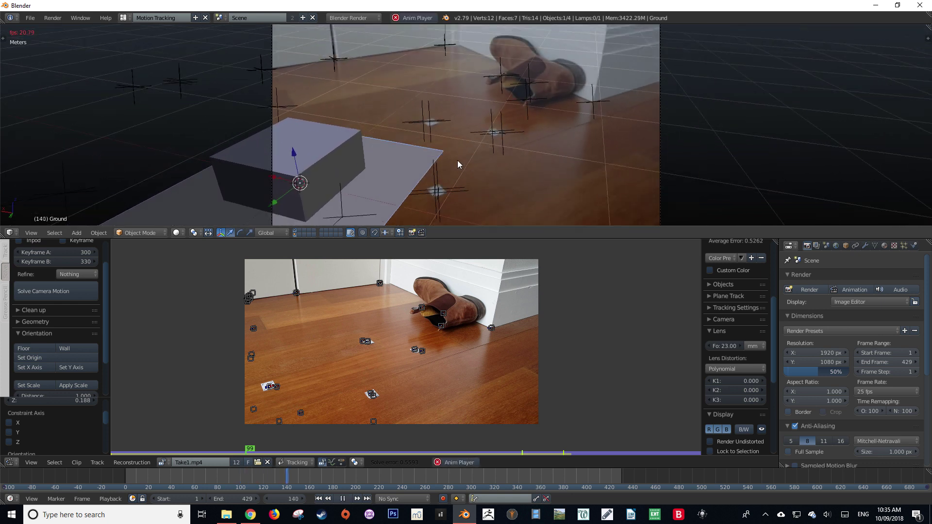